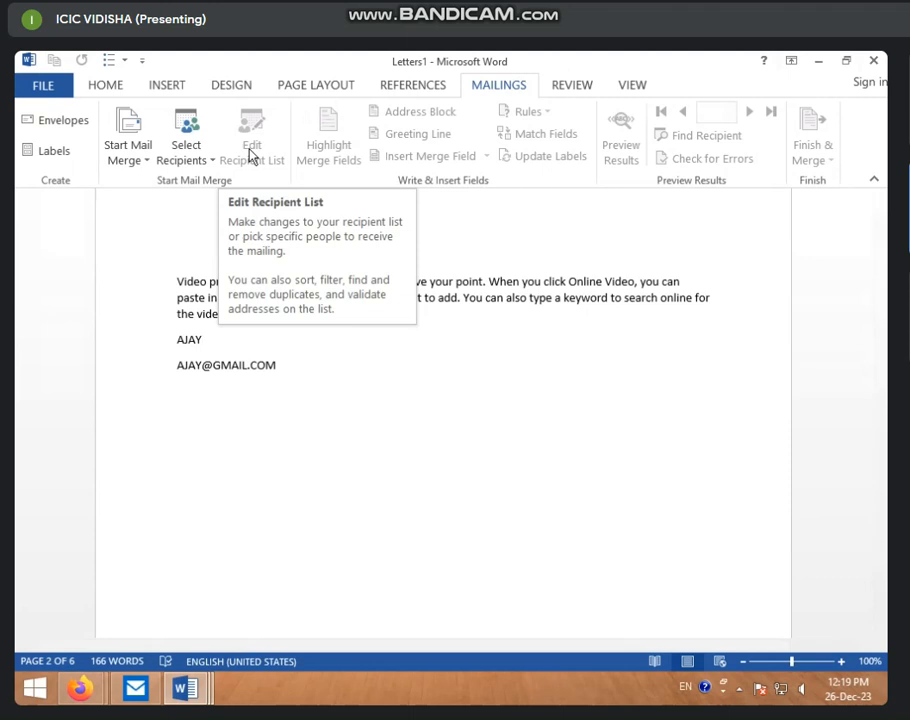
Attach the existing list 1 SE 2 CLASS LIST from New Volume (D:) as the mail merge recipient list.
click(199, 155)
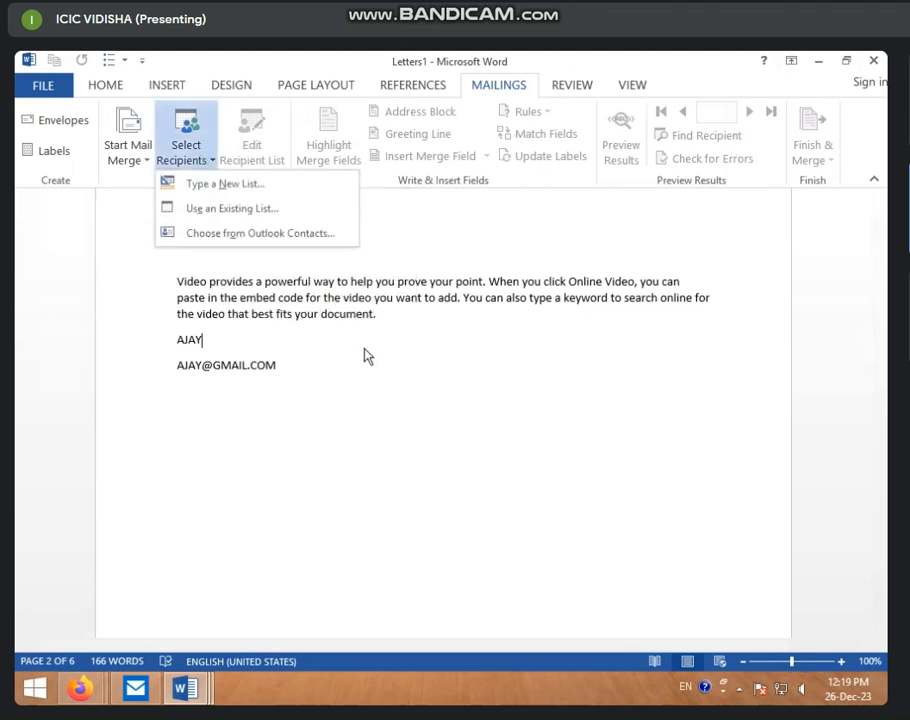
click(216, 208)
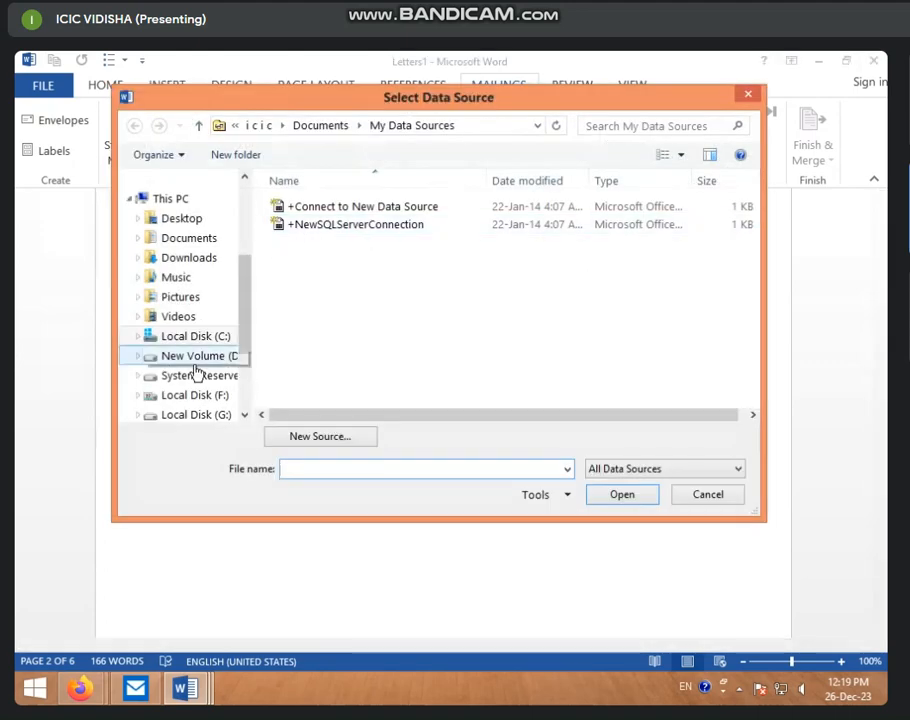
click(198, 358)
click(440, 390)
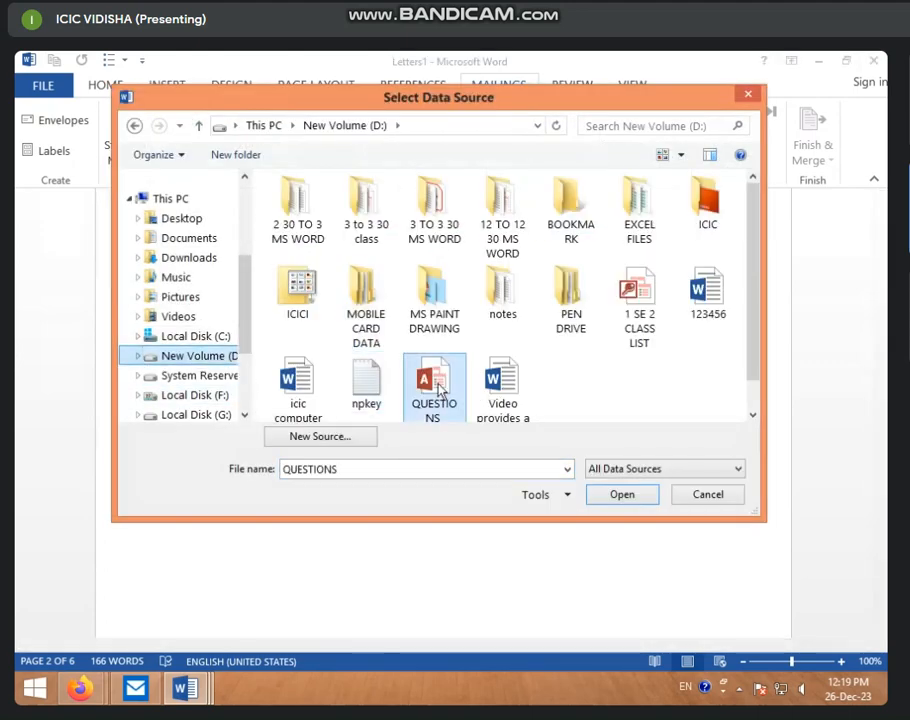
click(638, 272)
click(612, 494)
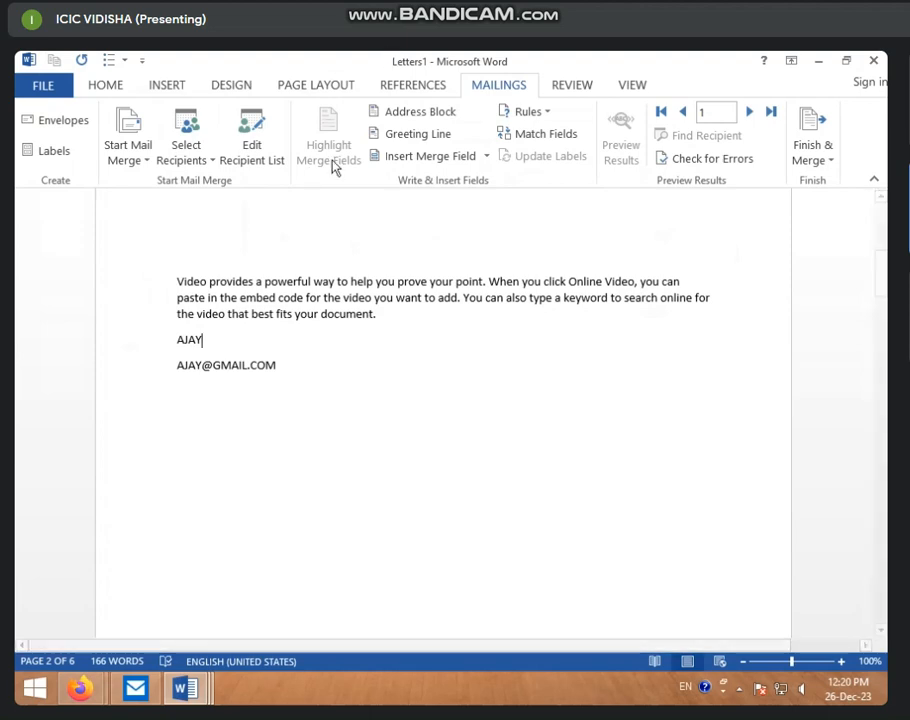
Insert the Company_Name merge field after the name below the paragraph, and preview the merge results with merge fields highlighted.
click(487, 156)
click(427, 221)
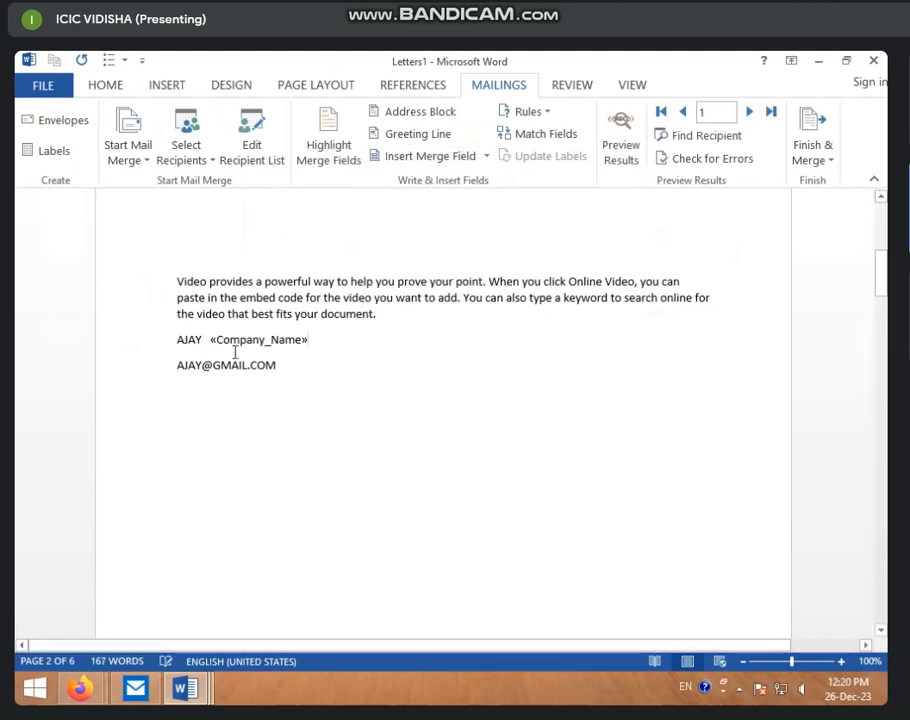
click(618, 152)
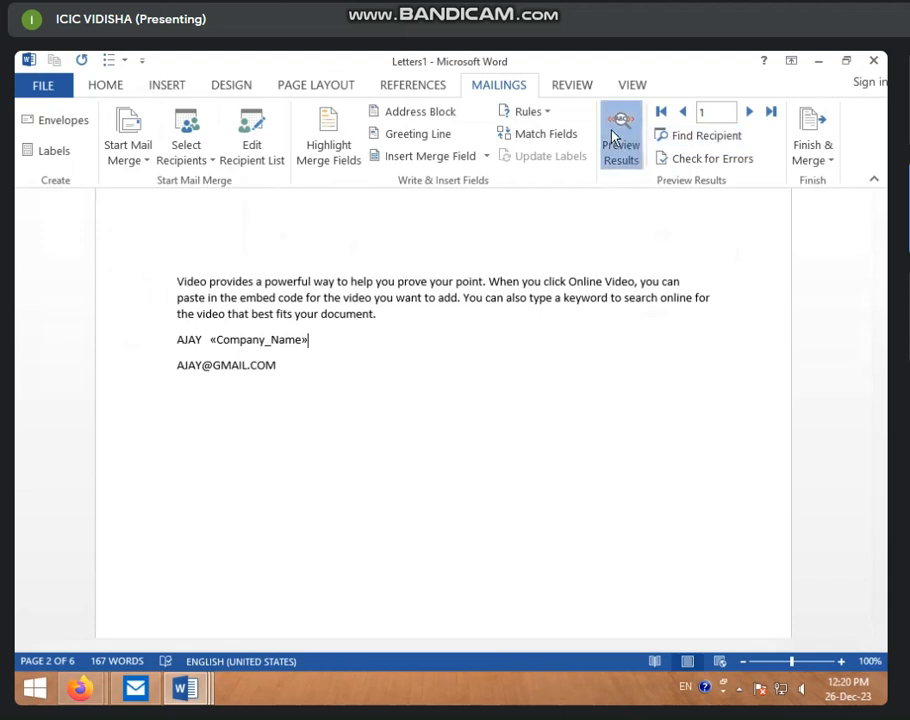
click(332, 163)
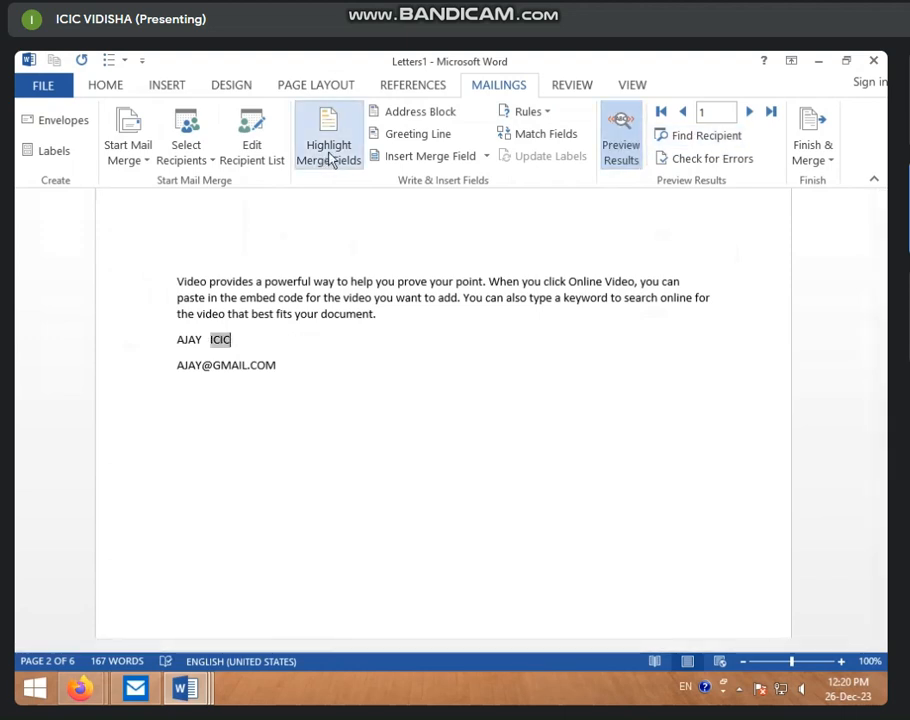
scroll(230, 366, up, 2)
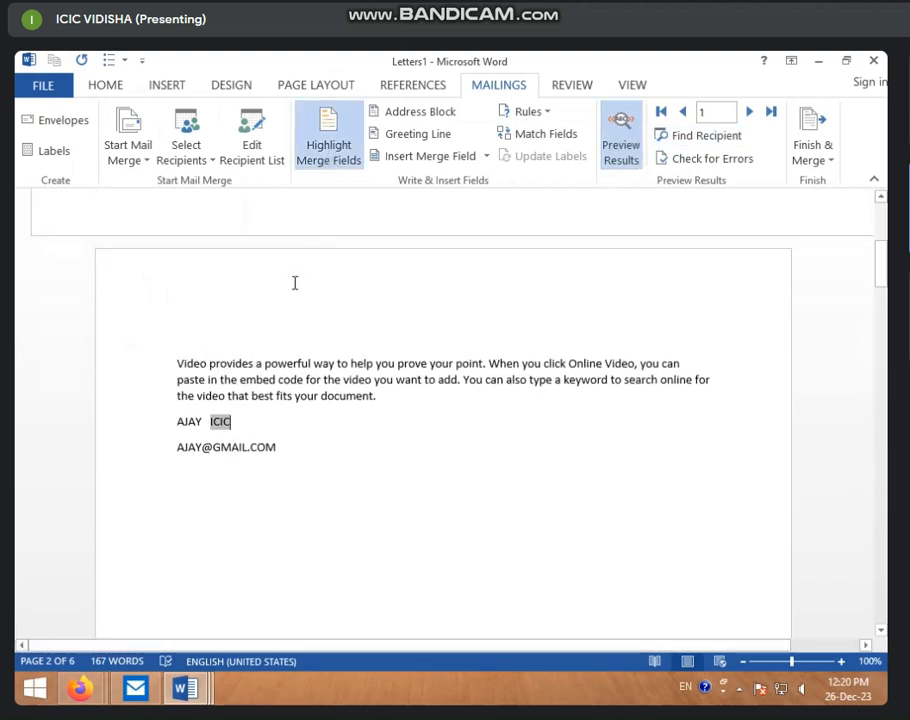
scroll(386, 406, down, 8)
scroll(385, 410, up, 4)
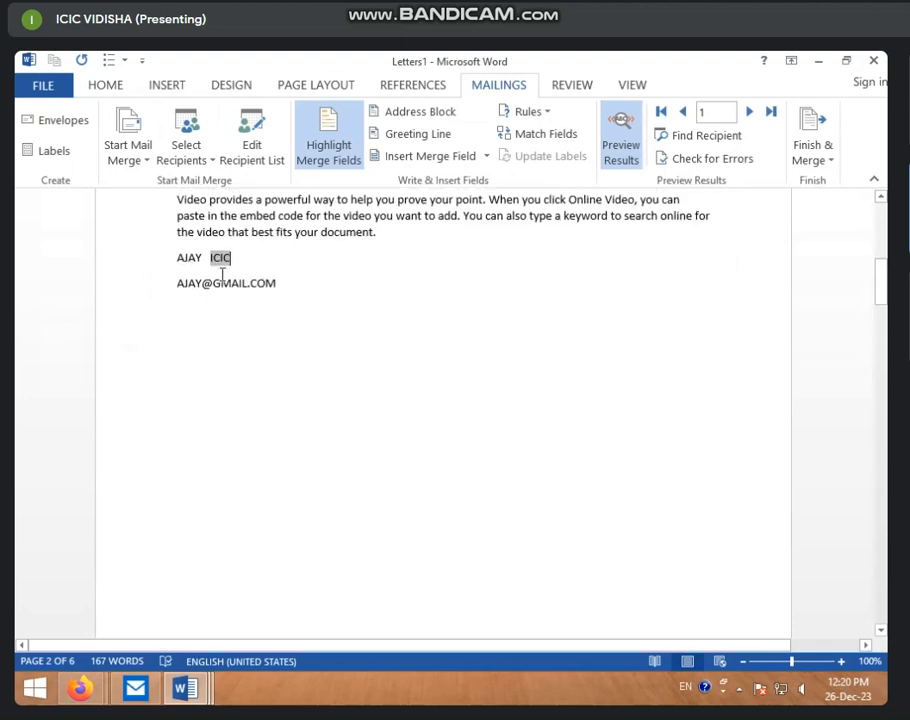
Insert an address block with recipient name, company name and postal address directly after the company name field.
click(428, 120)
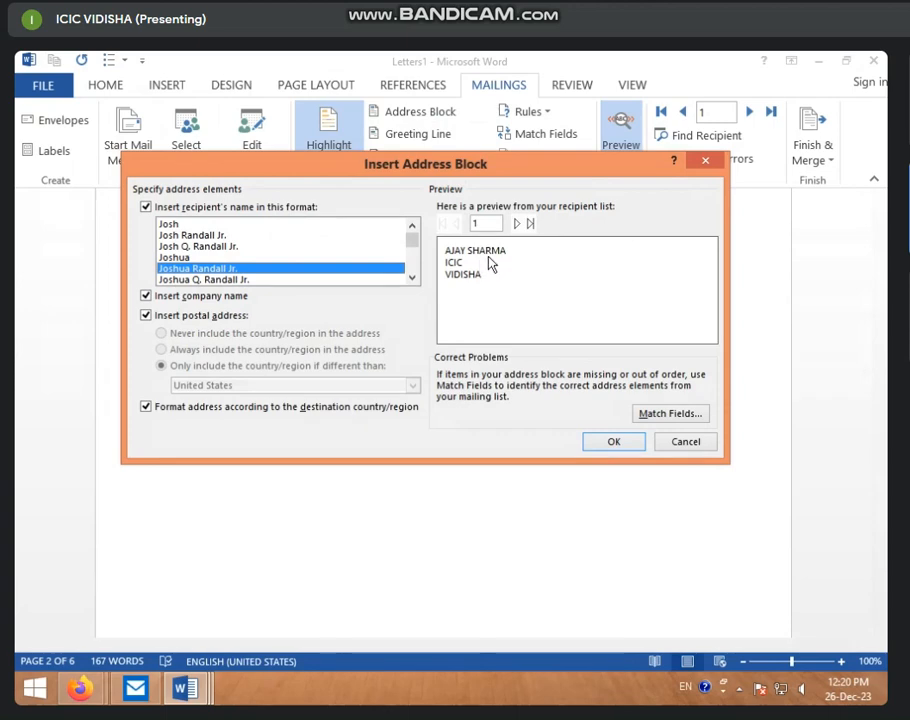
click(614, 441)
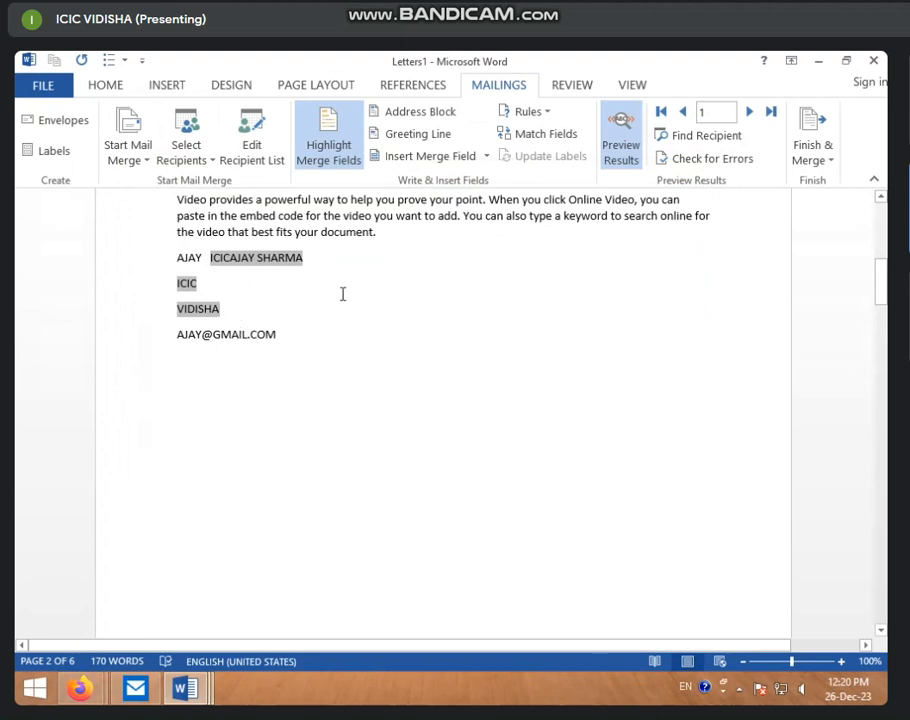
click(400, 140)
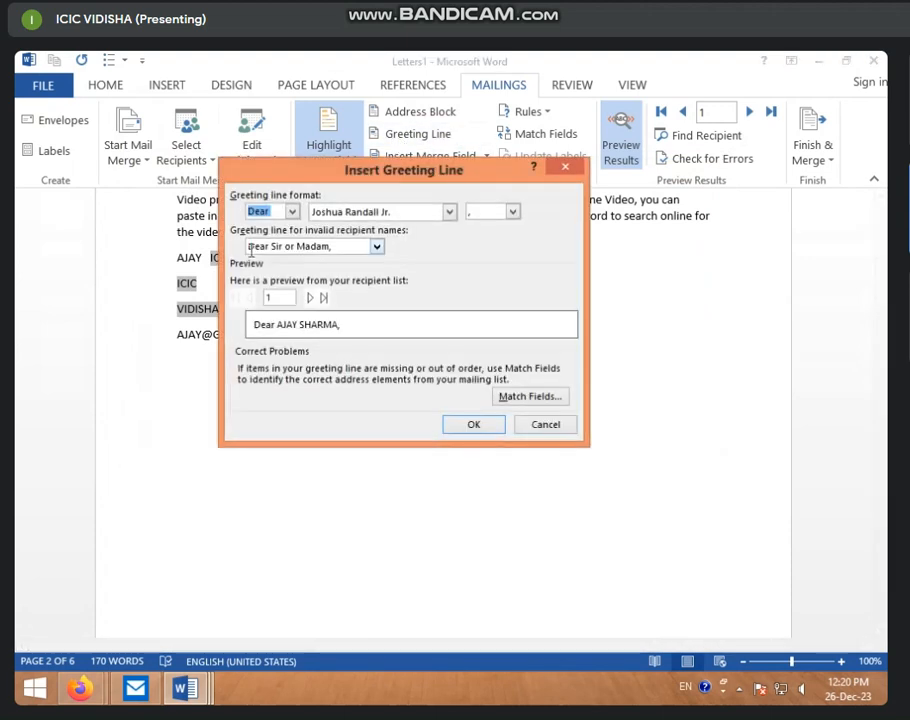
click(545, 424)
Add several blank lines above the paragraph on page 2.
scroll(303, 330, up, 5)
scroll(303, 330, down, 3)
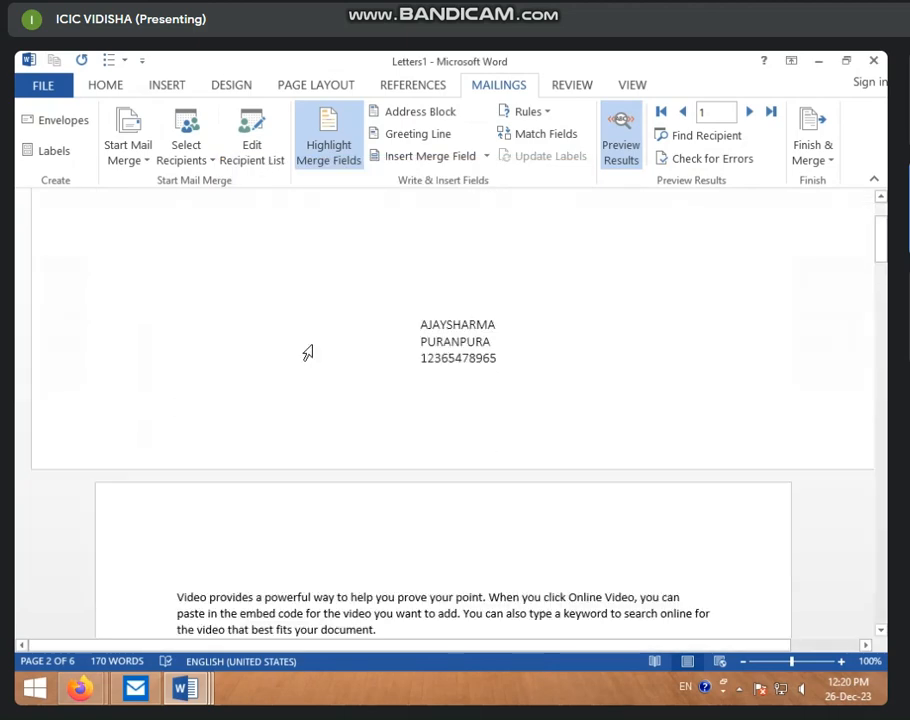
click(178, 555)
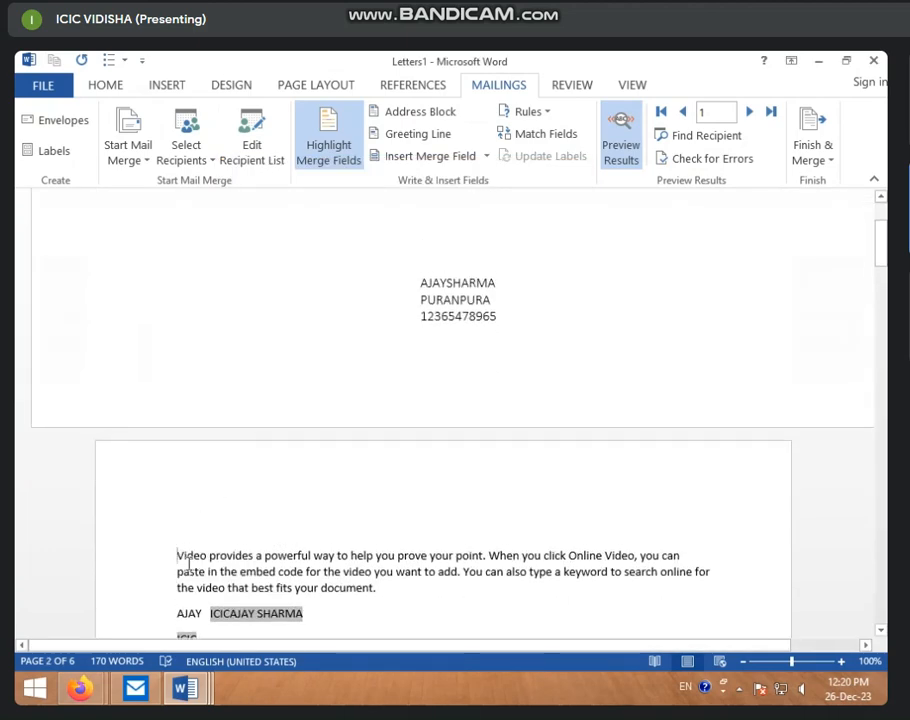
key(Return)
key(Return)
key(Return)
key(Return)
key(Return)
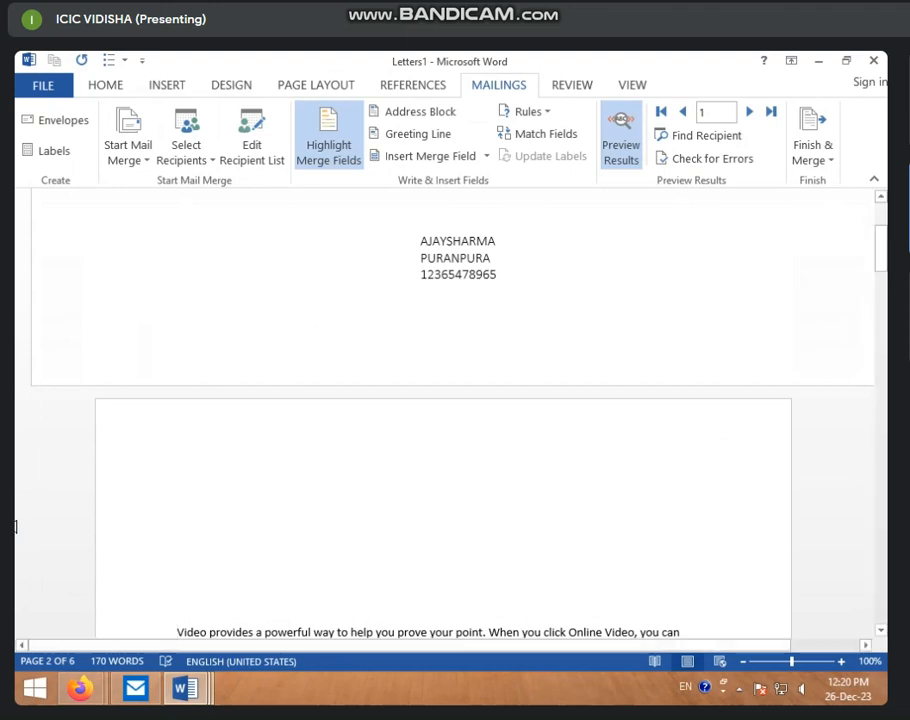
Insert a greeting line beginning with Dear in the blank space above the paragraph, followed by a Next Record rule.
click(156, 516)
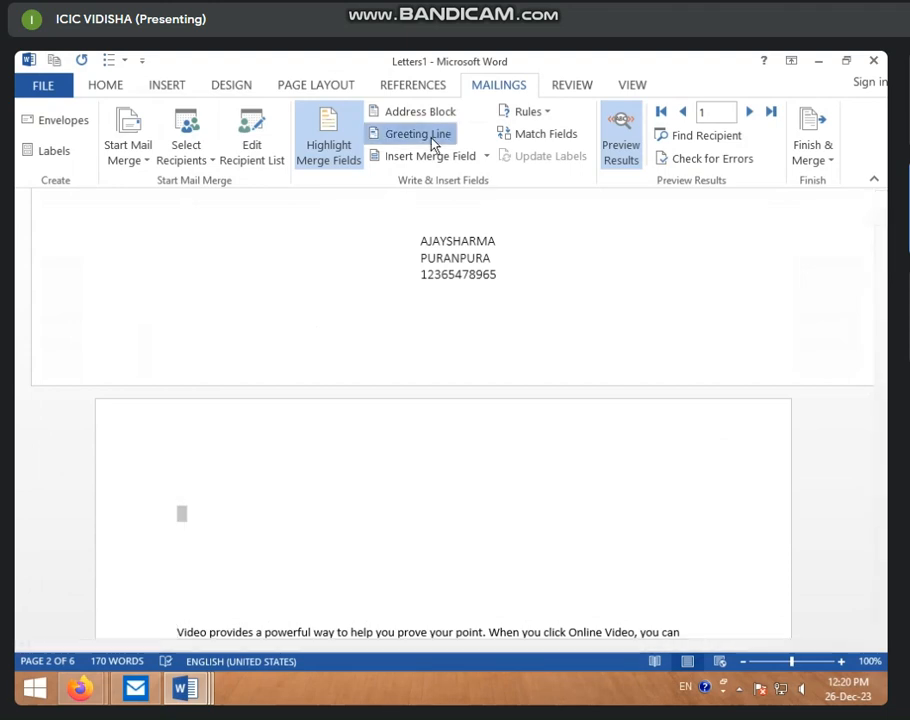
click(433, 143)
click(293, 212)
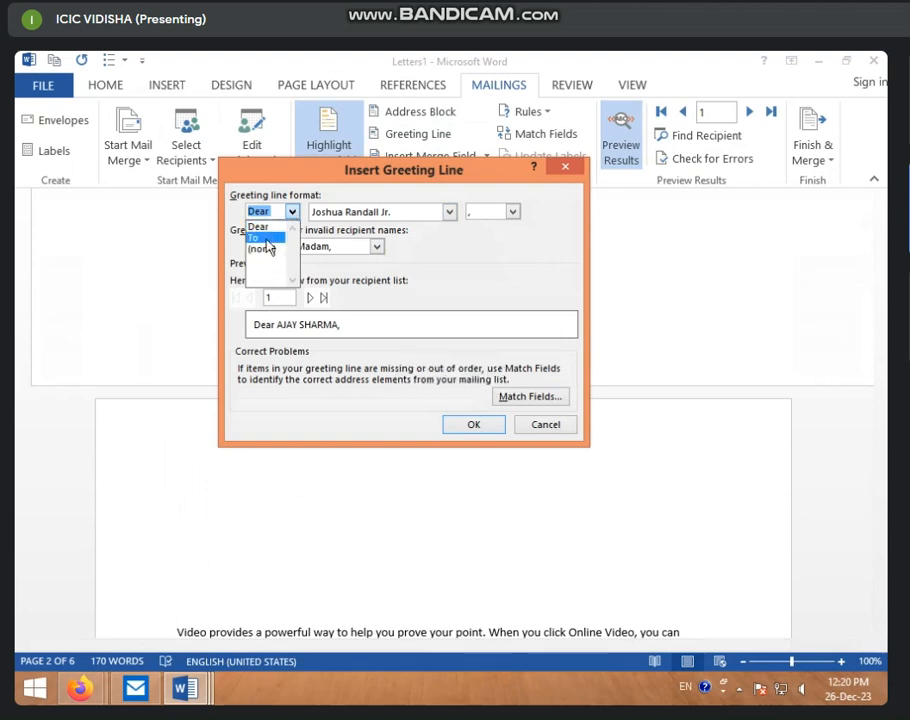
click(264, 227)
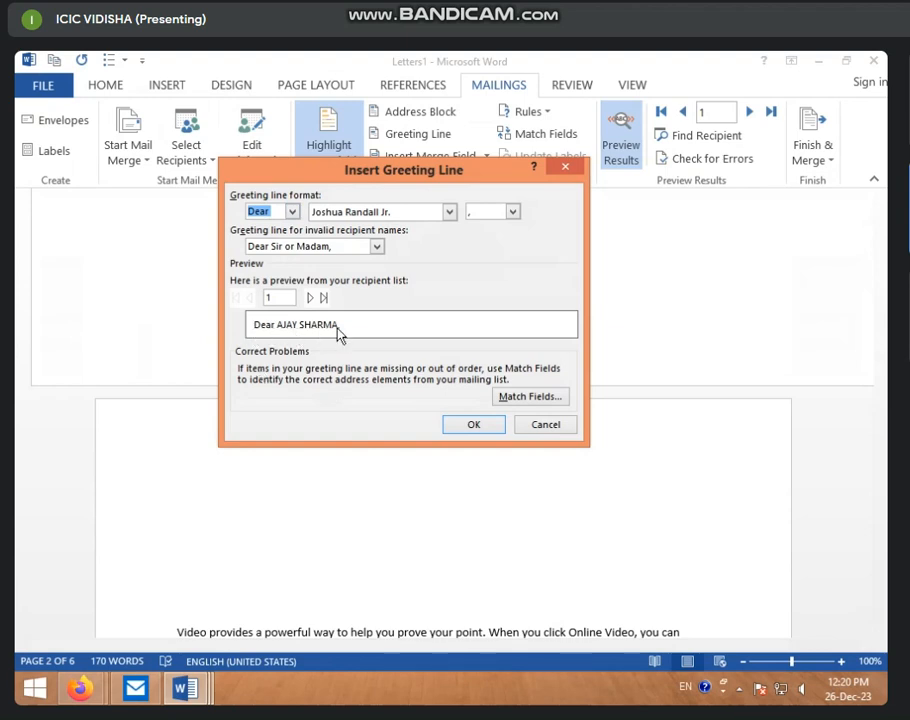
click(478, 426)
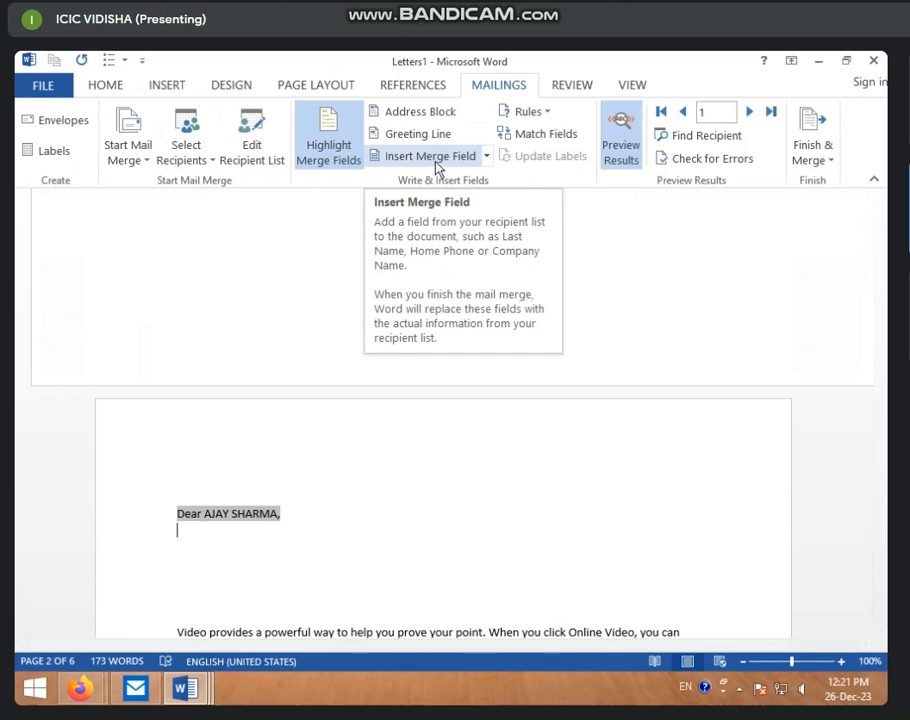
click(528, 112)
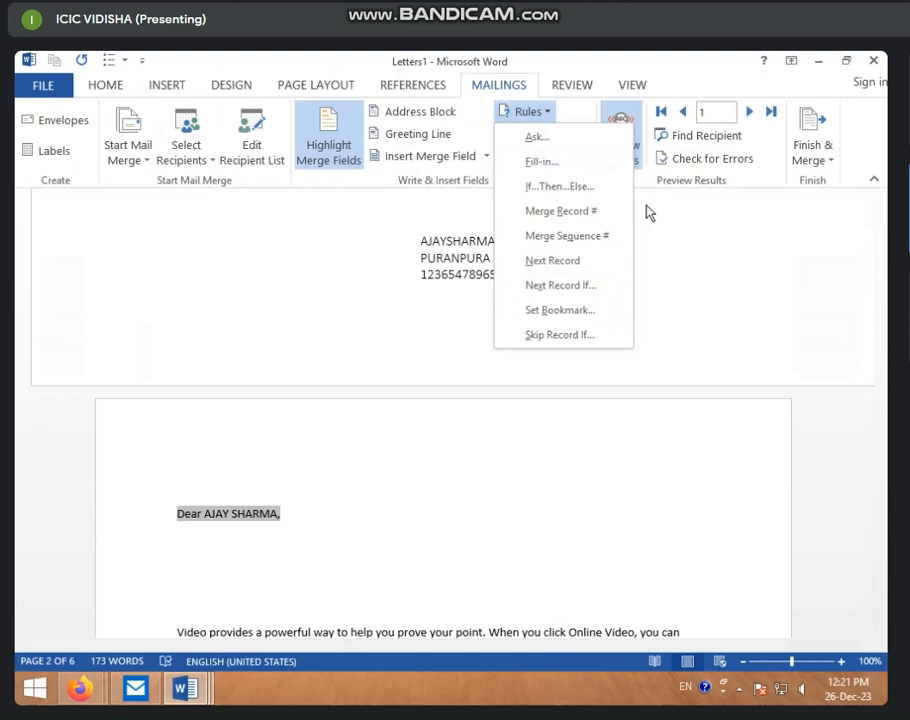
click(570, 262)
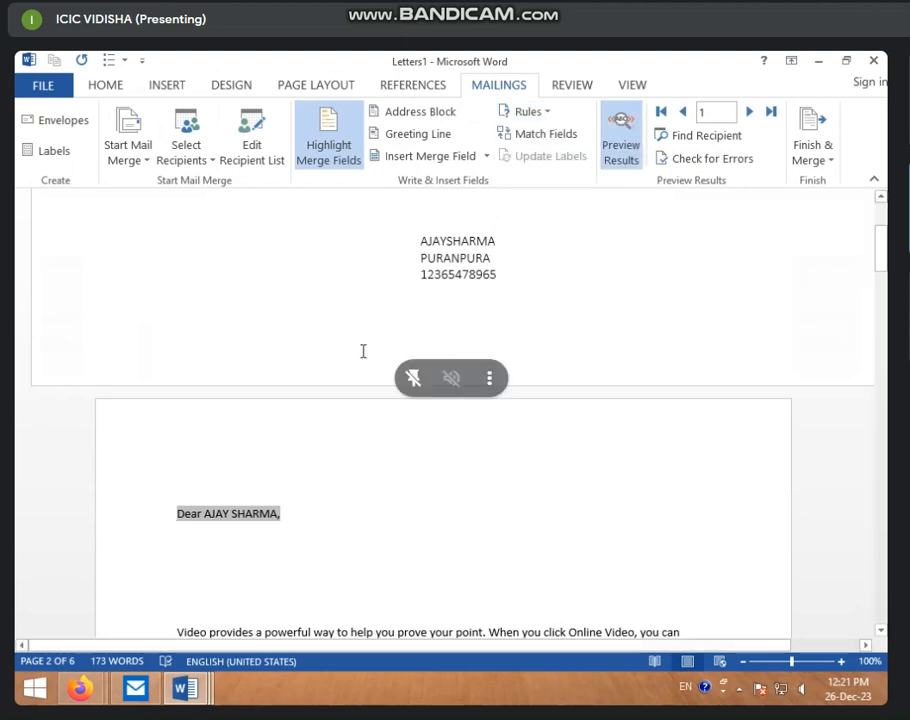
Examine the options of the Set Bookmark rule and the If...Then...Else rule, including its field names, without inserting either.
click(546, 114)
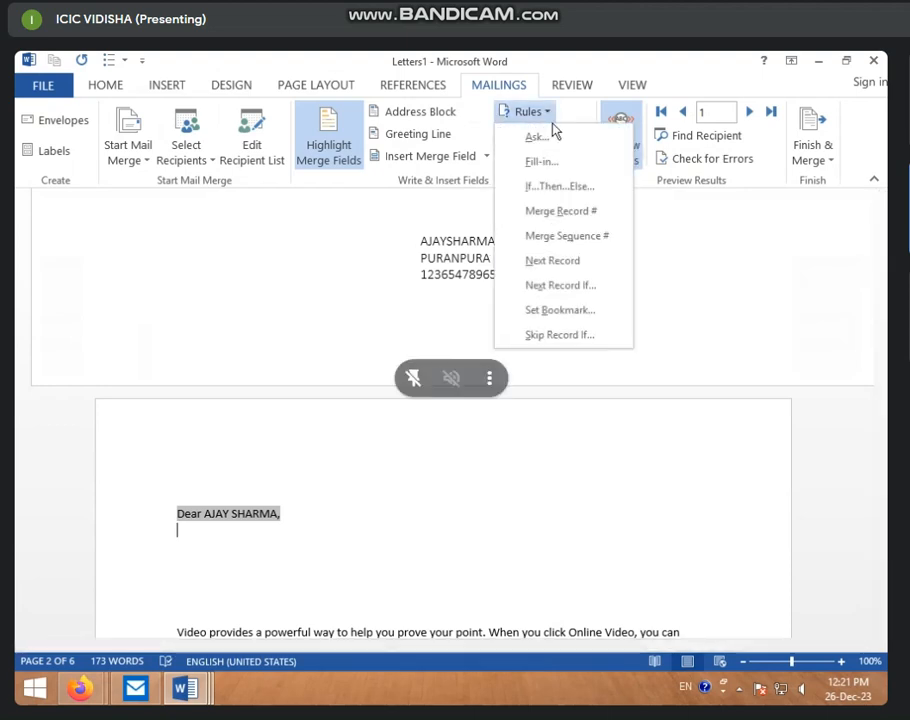
click(562, 311)
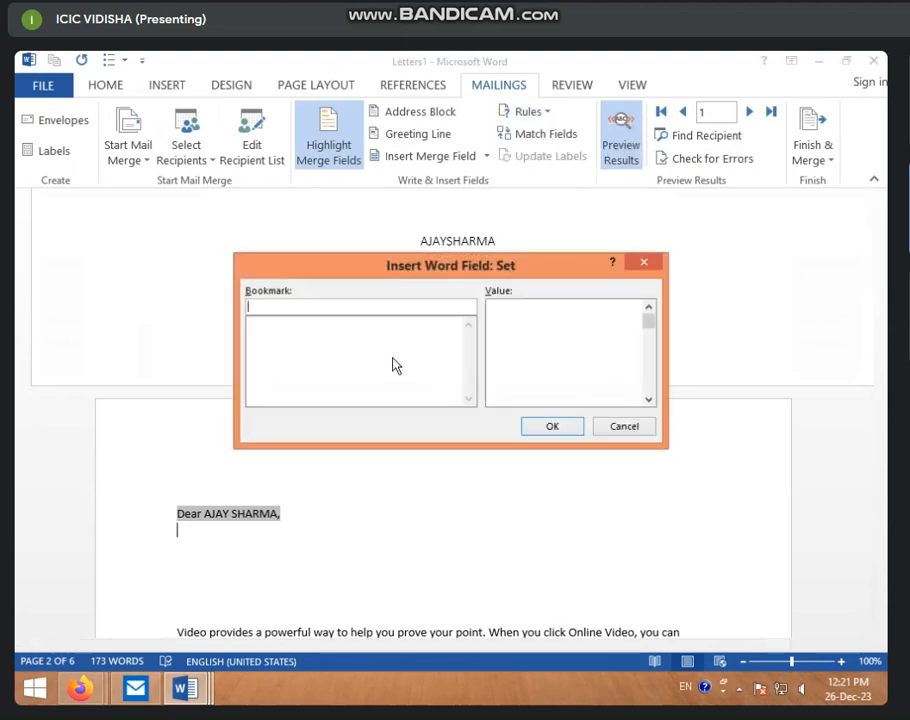
click(624, 427)
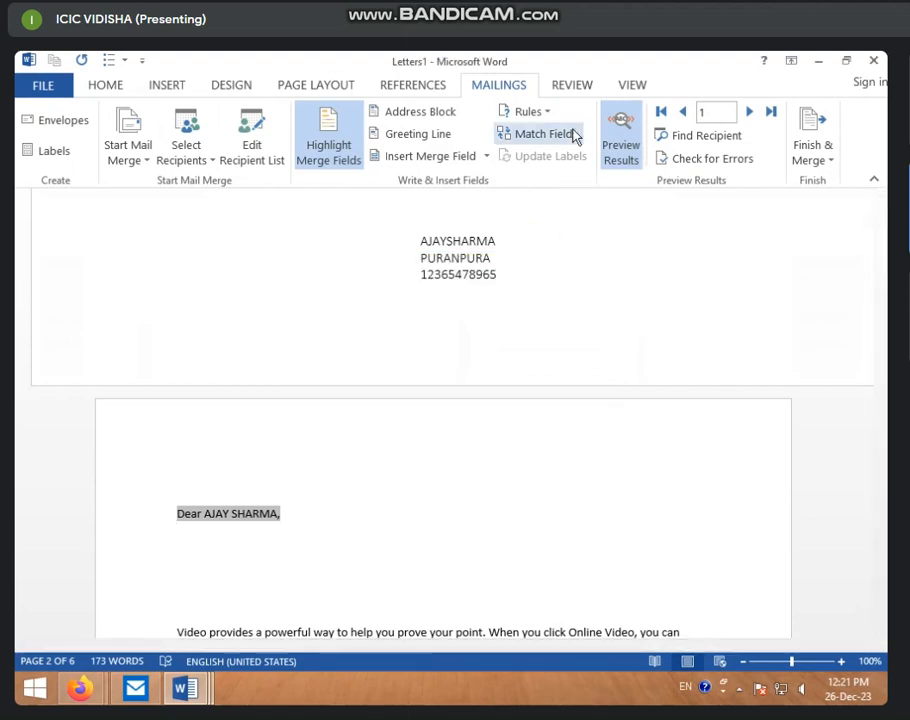
click(544, 117)
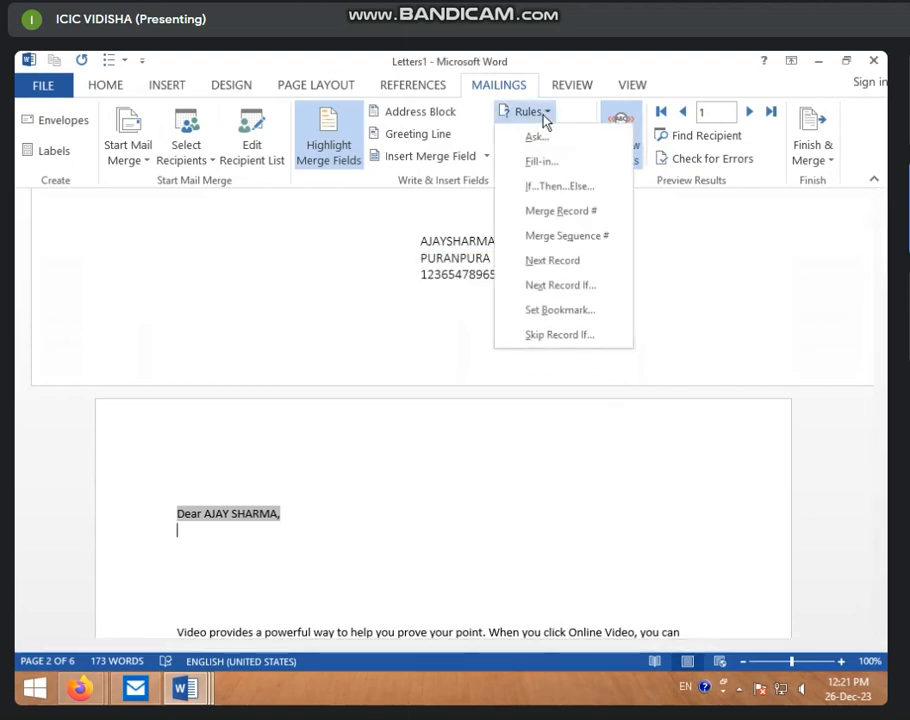
click(550, 190)
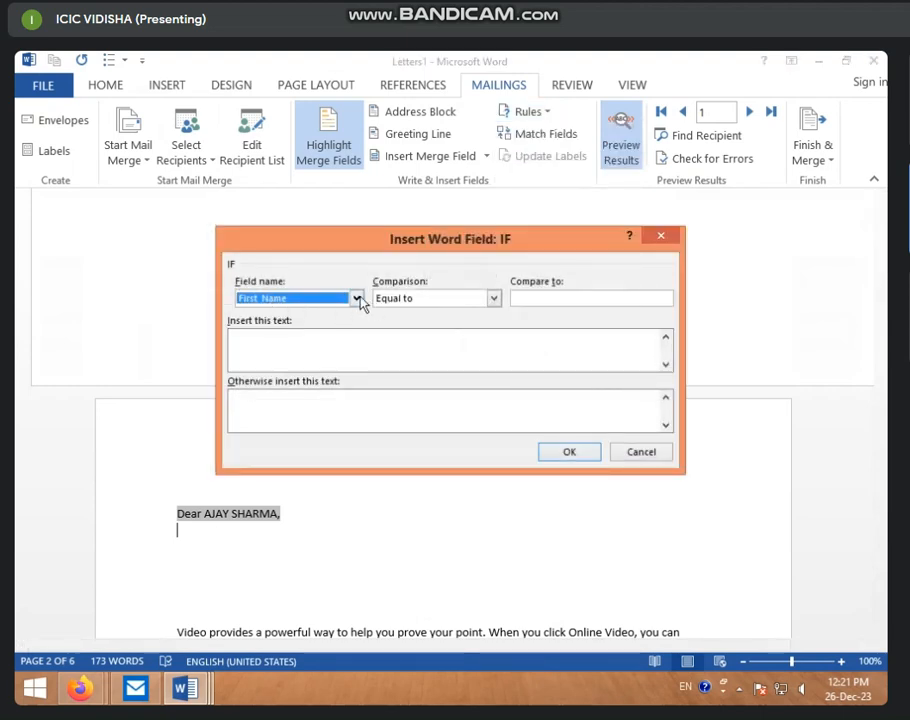
click(356, 299)
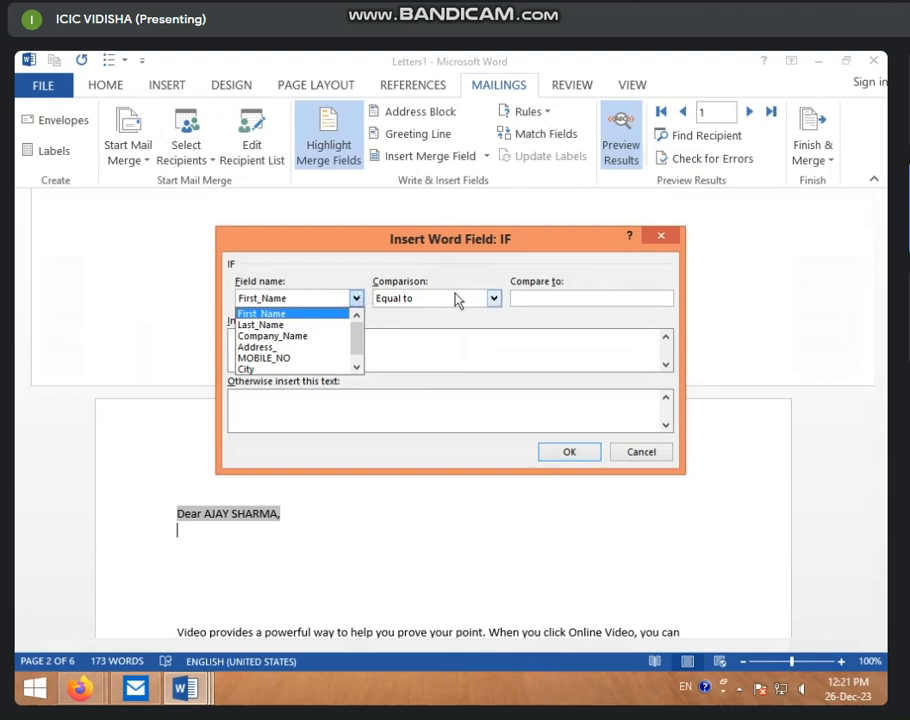
click(663, 239)
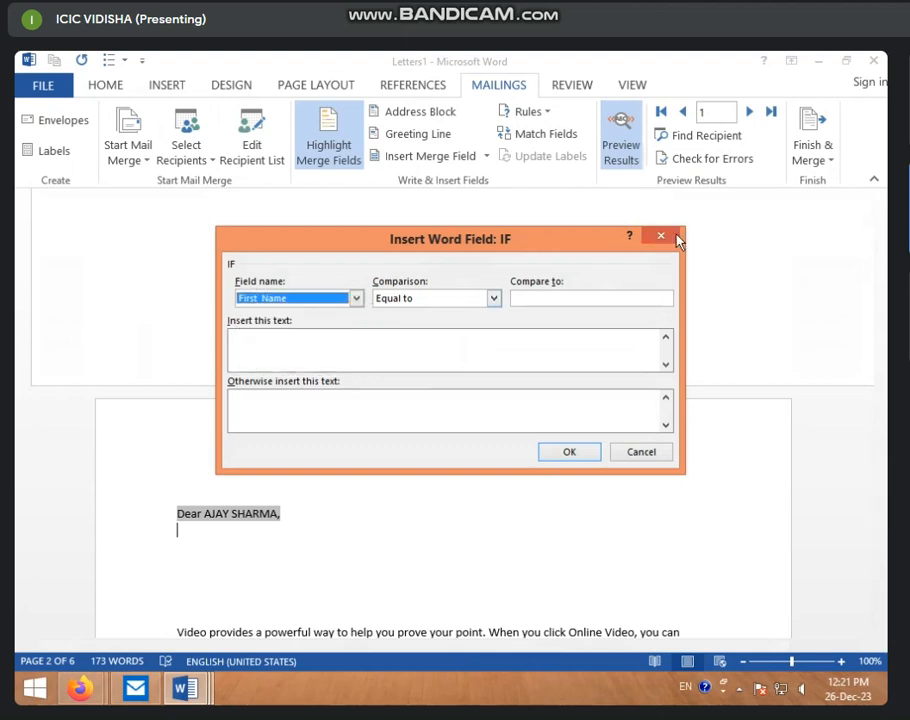
click(676, 238)
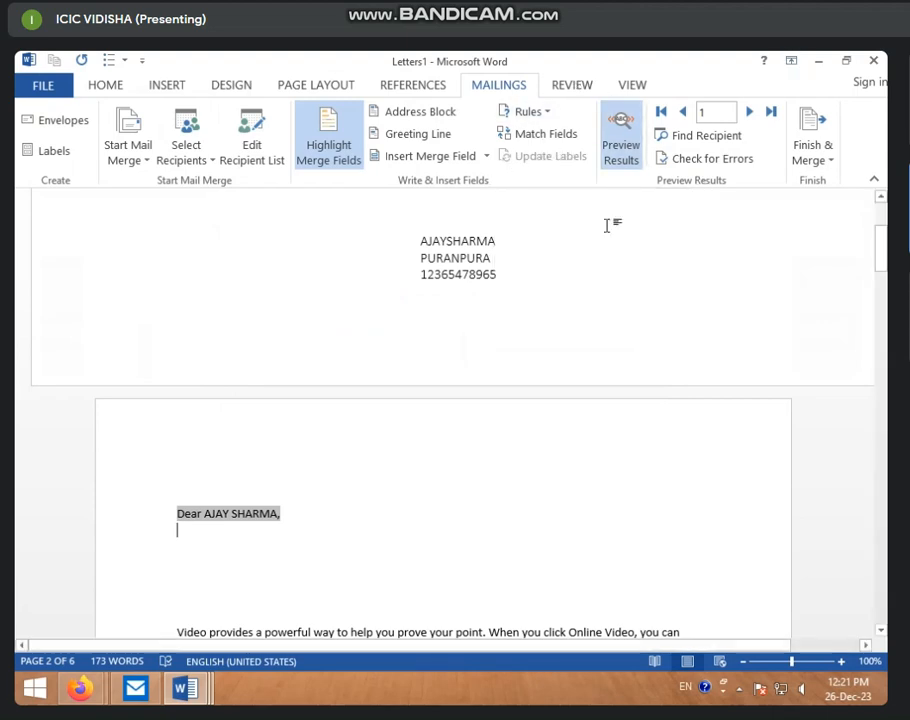
Run the error check with the option to complete the merge, pausing to report each error as it occurs.
click(731, 165)
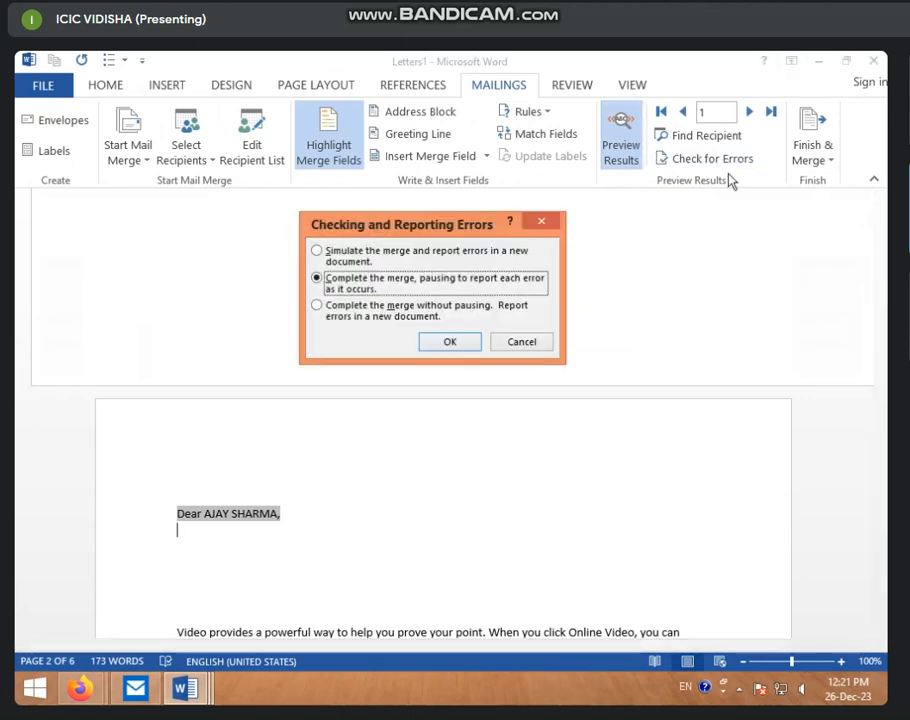
click(448, 342)
scroll(605, 449, down, 12)
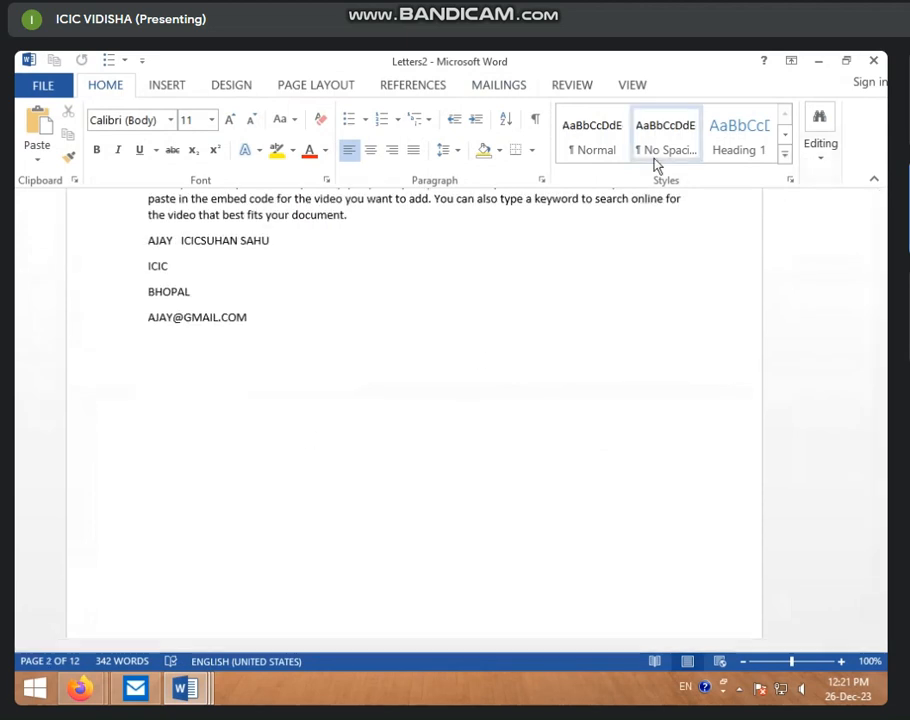
Review the merged letter on page 2, selecting the body paragraph together with the name line below it.
click(497, 88)
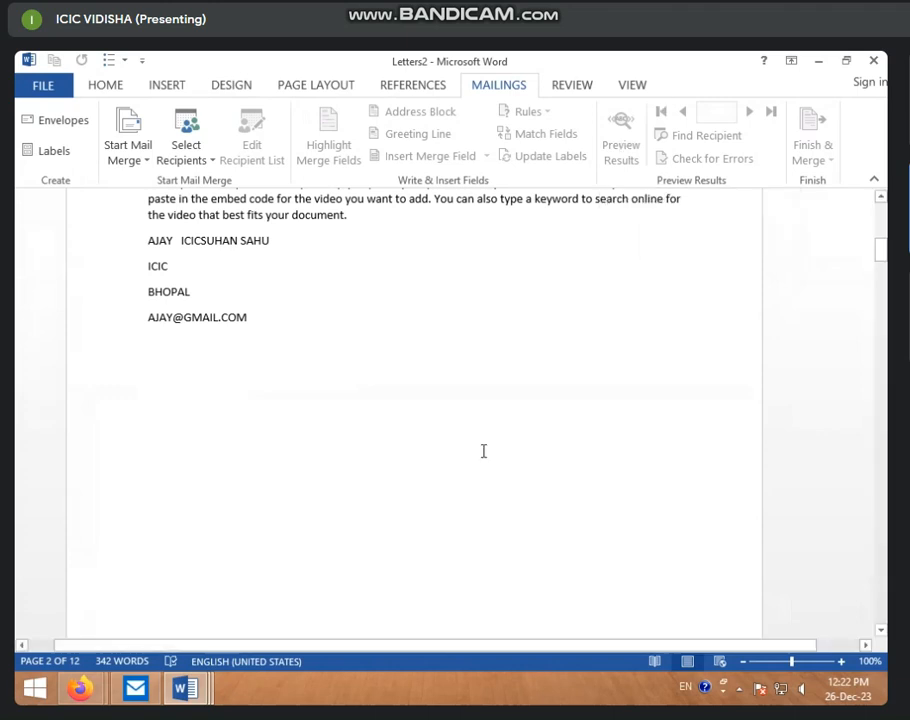
scroll(483, 451, up, 5)
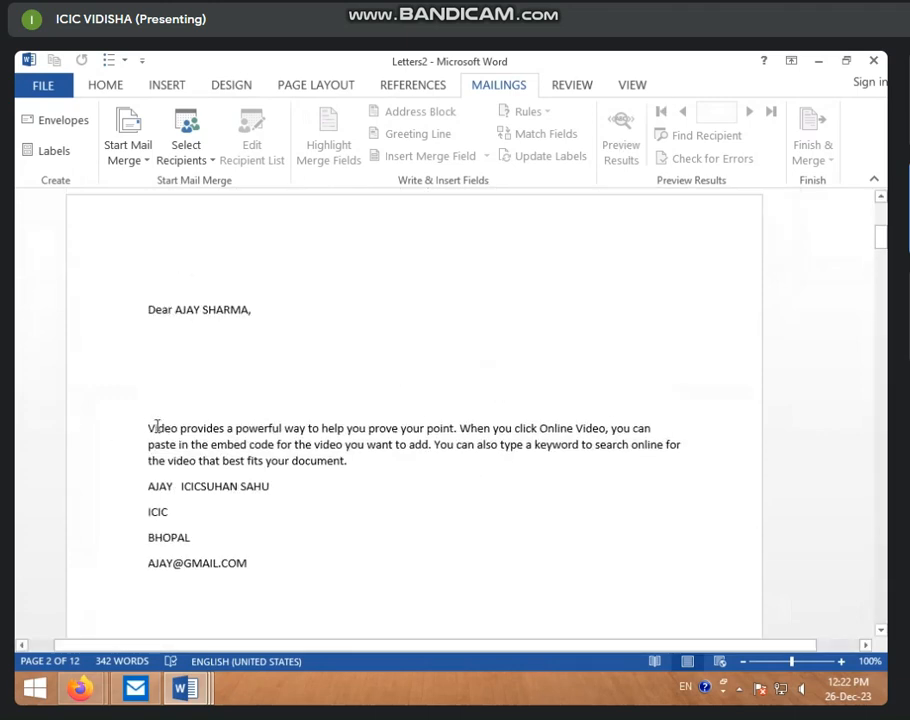
drag(150, 428, 380, 492)
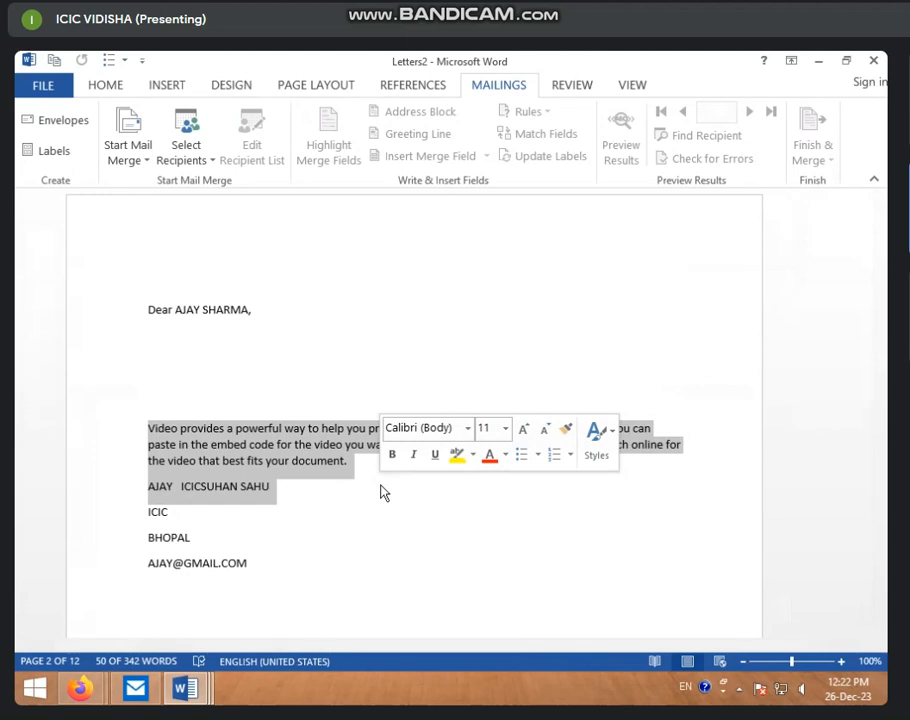
scroll(380, 492, up, 3)
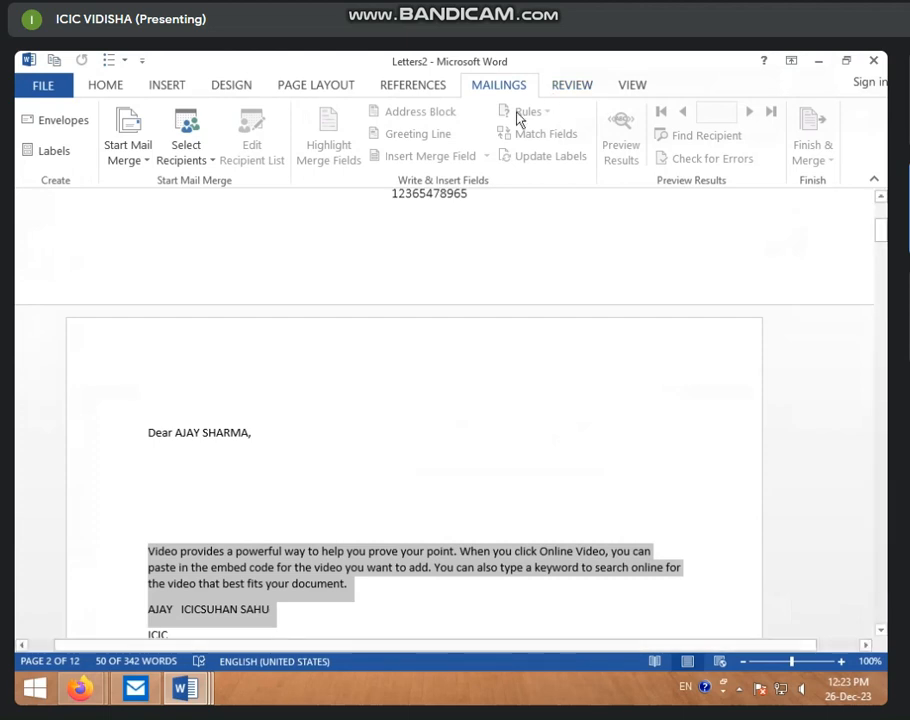
scroll(495, 290, up, 3)
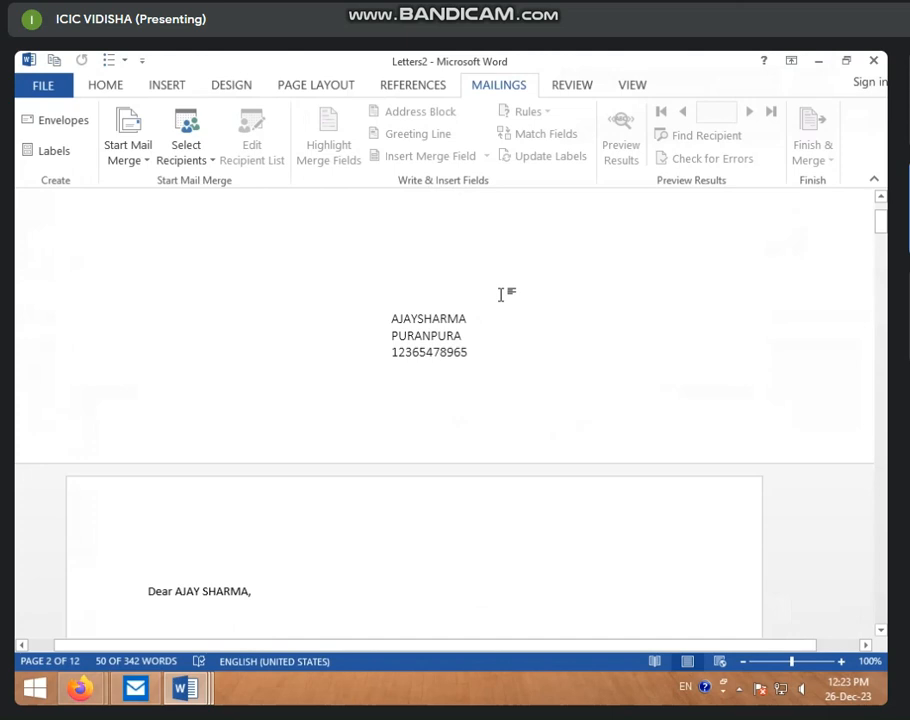
click(571, 88)
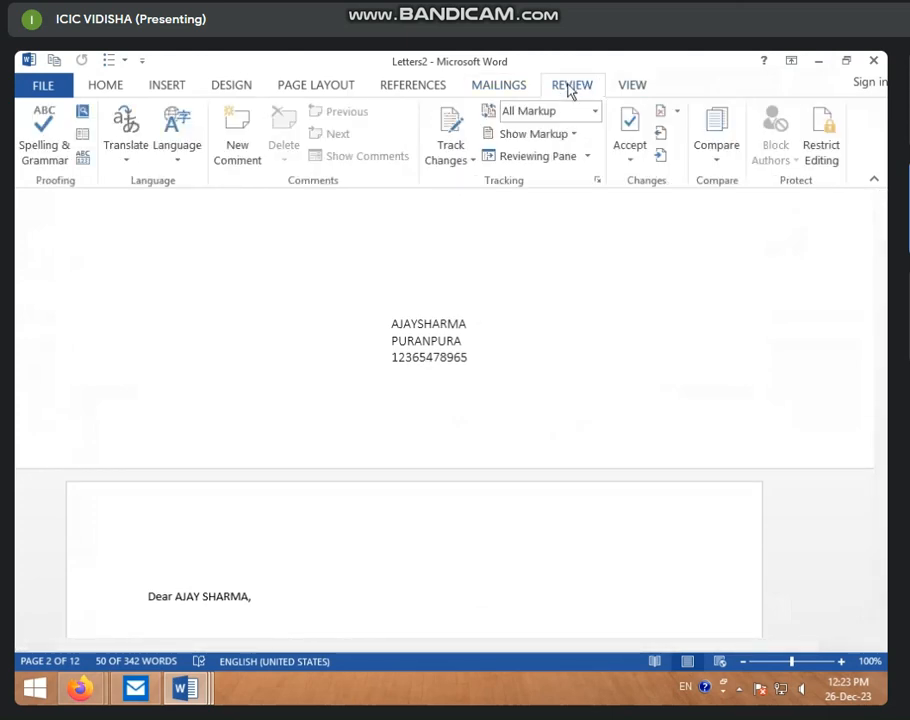
click(497, 88)
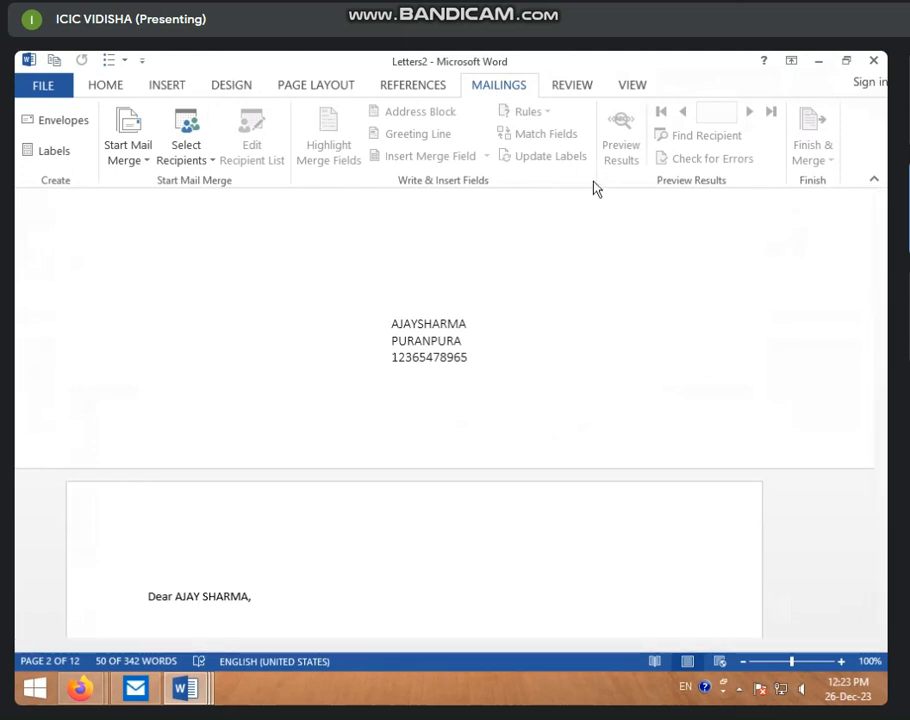
click(570, 90)
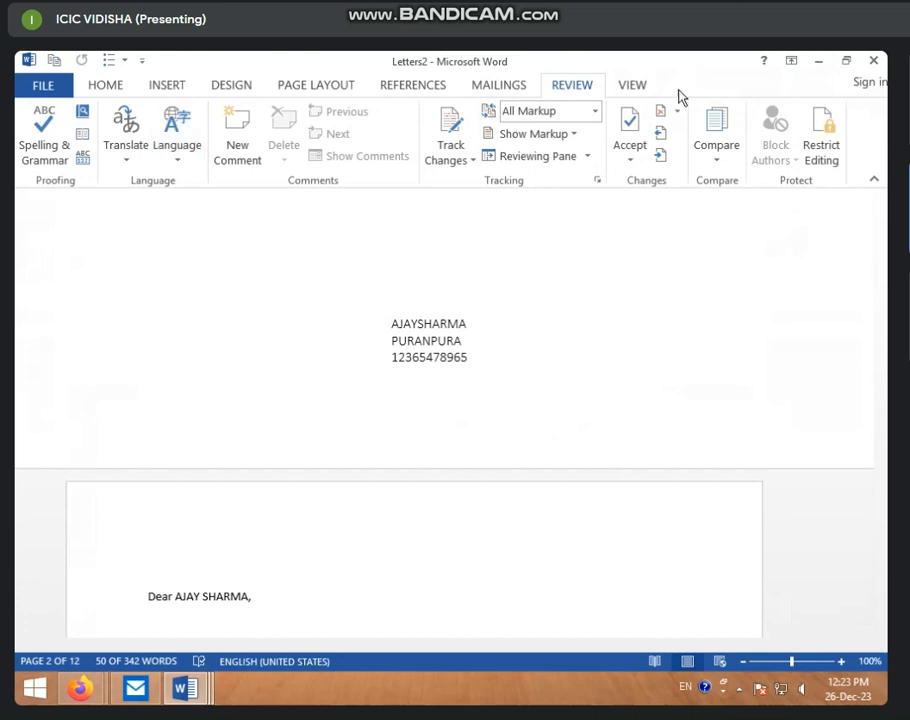
click(508, 406)
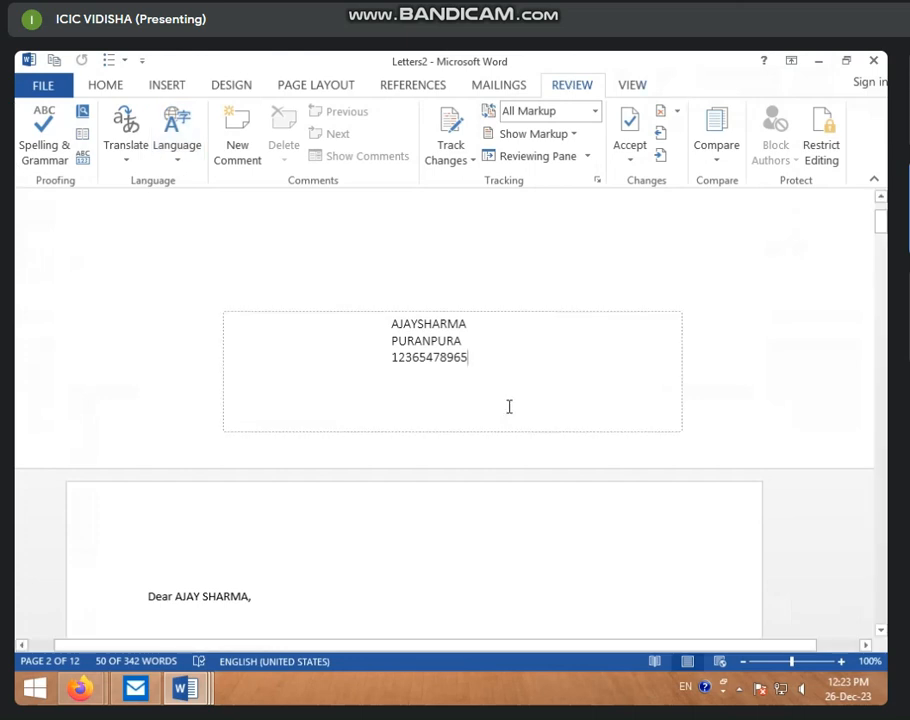
scroll(333, 406, up, 3)
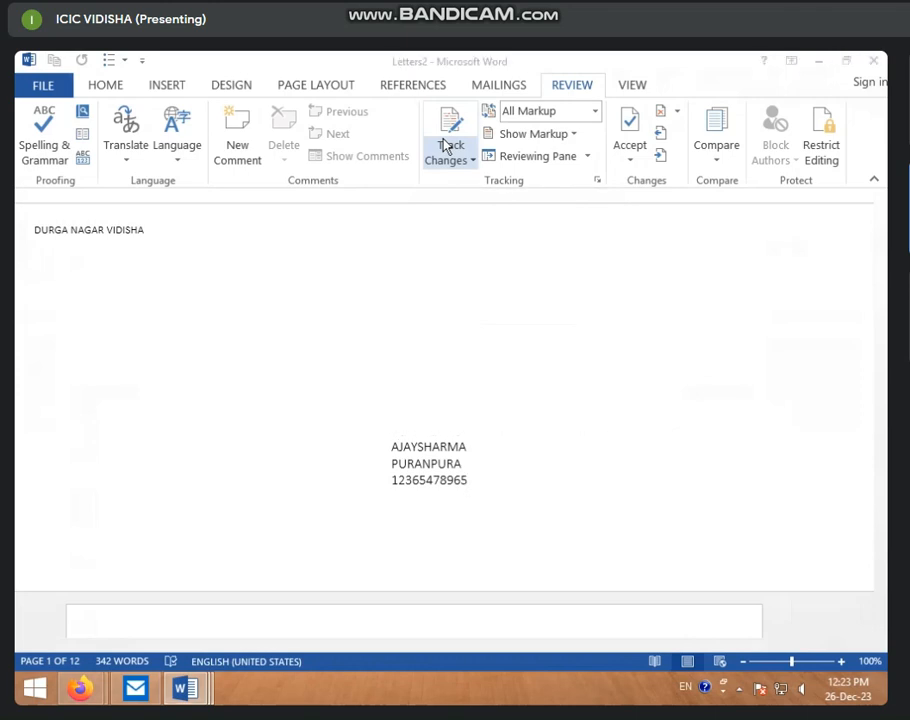
Create a new blank document and fill it with five paragraphs of sample text using the RAND function.
key(ctrl+n)
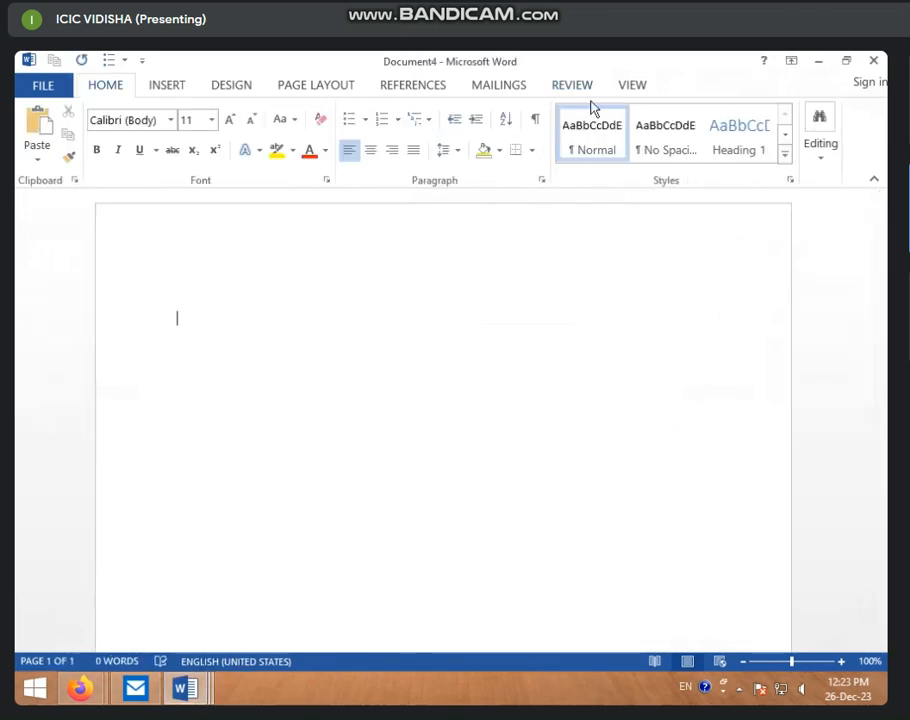
click(557, 91)
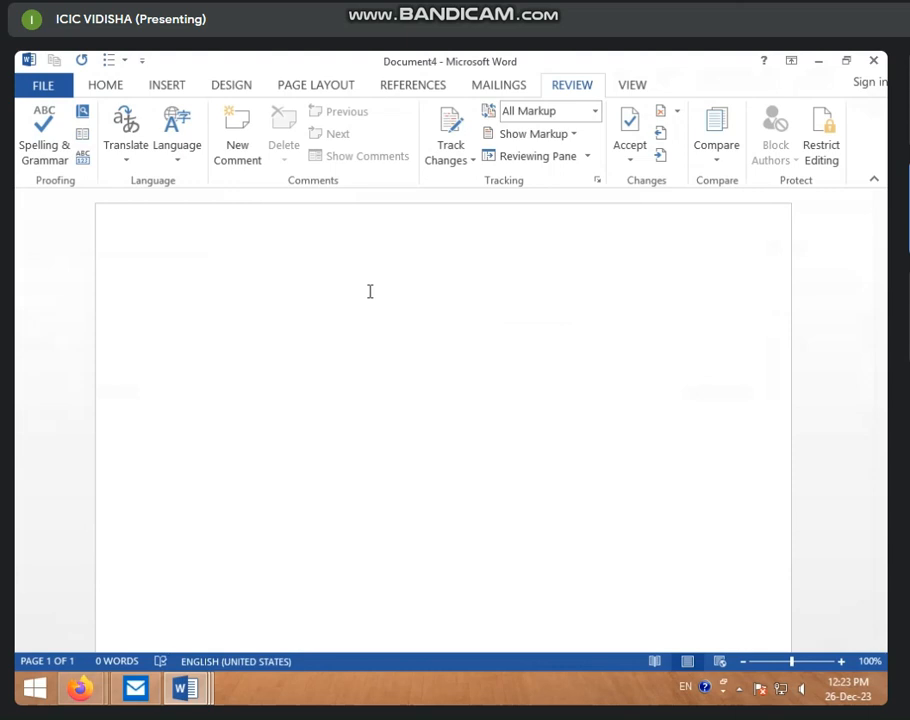
text(RAND)
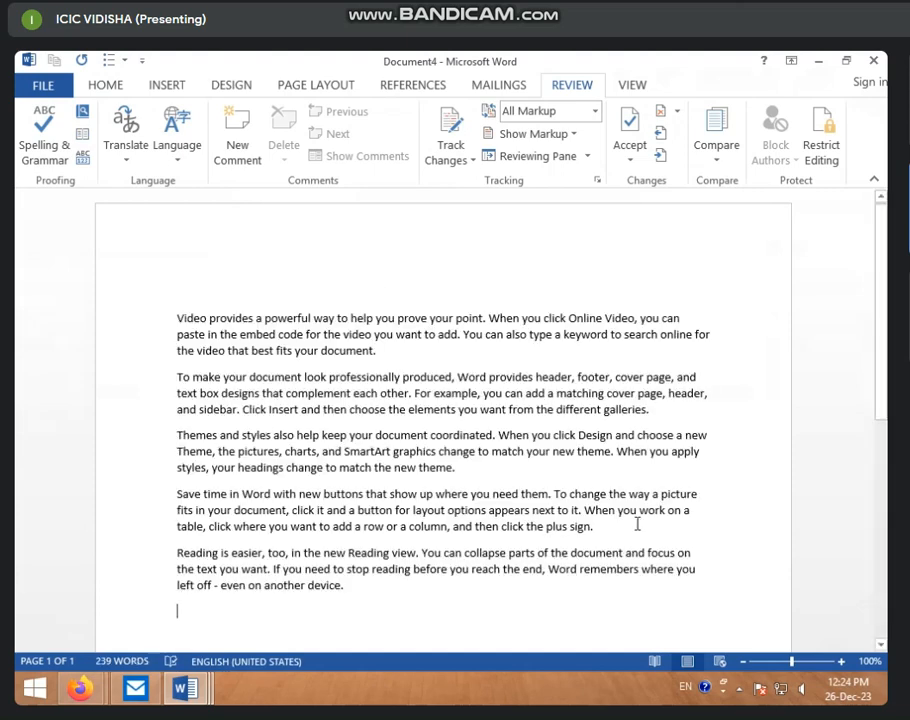
Misspell the word document as documnt in the first line of the second paragraph.
click(291, 379)
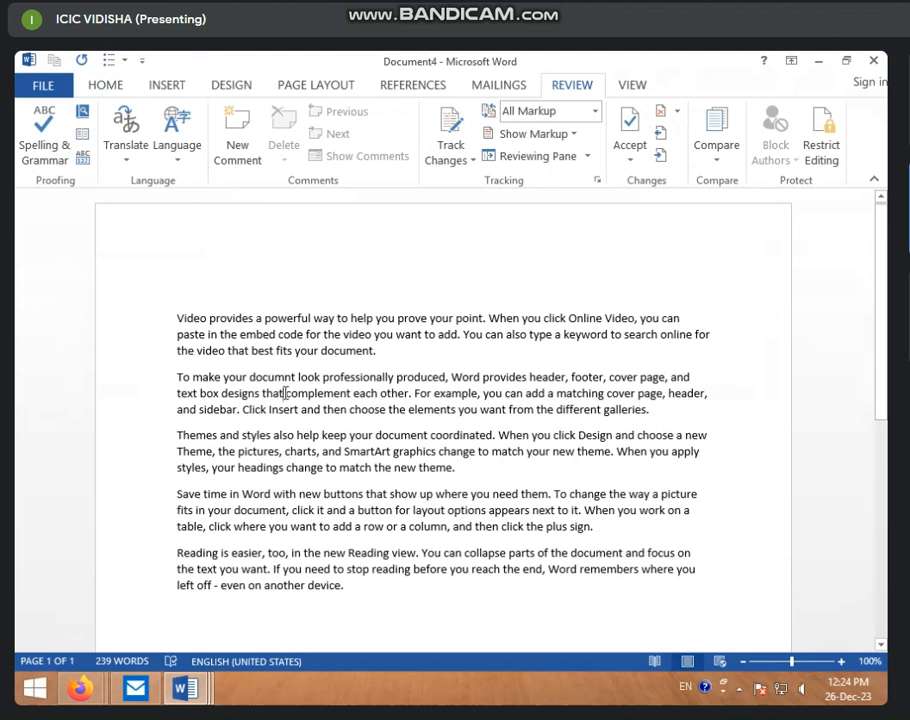
key(BackSpace)
click(383, 591)
Run the spelling and grammar check, replace documnt with the suggestion document, and run the check again.
click(34, 146)
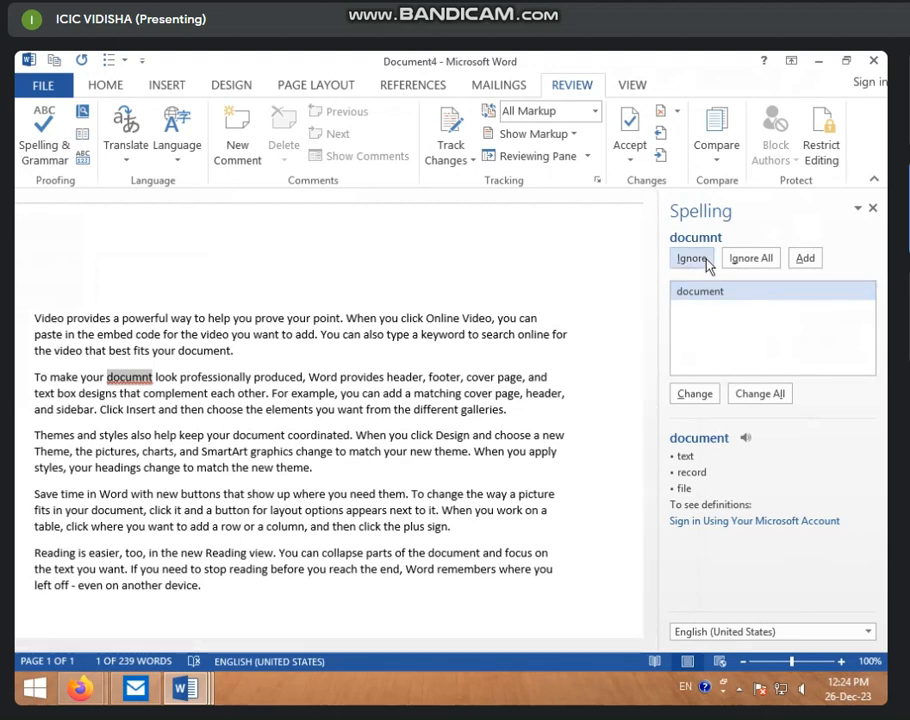
click(693, 394)
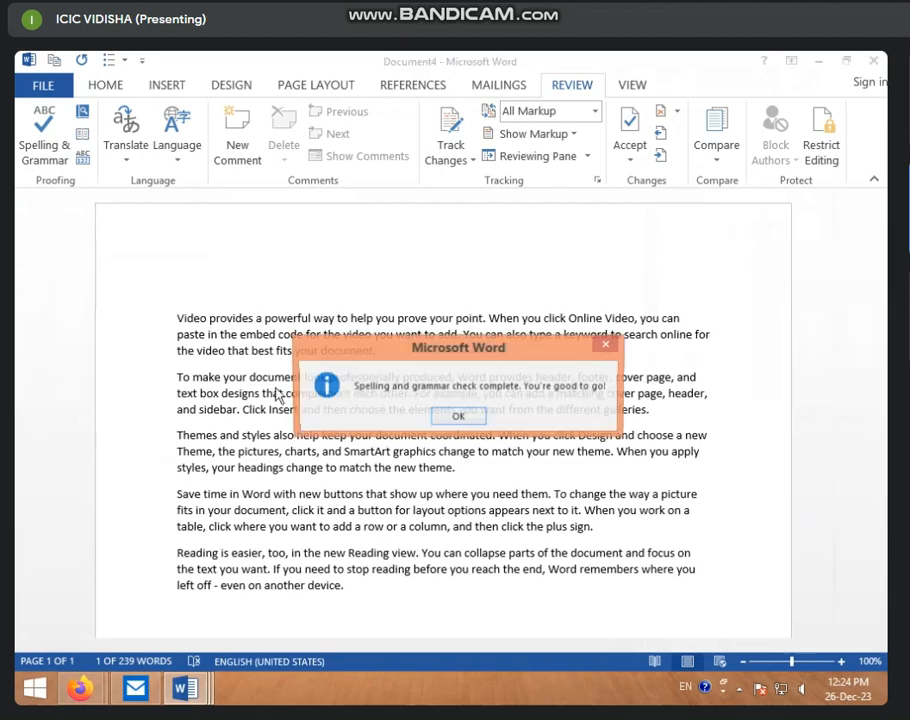
click(448, 417)
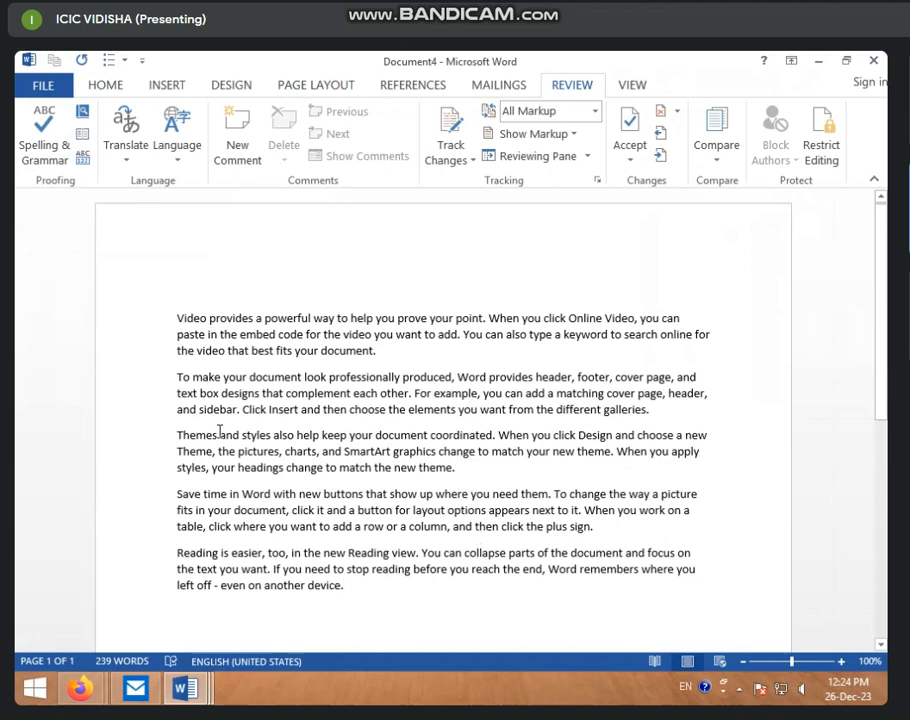
click(43, 135)
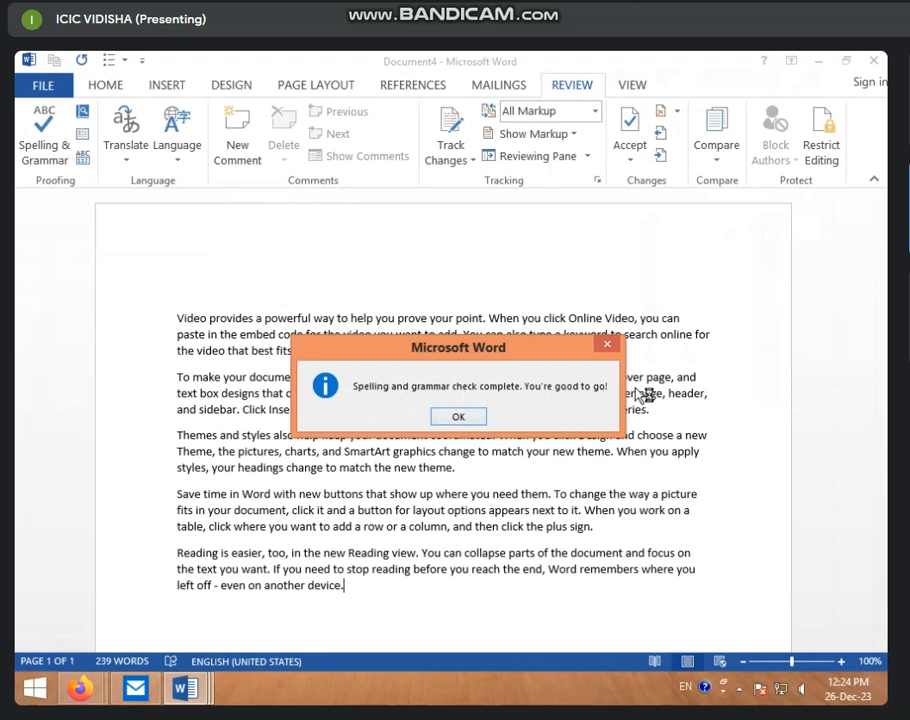
click(458, 417)
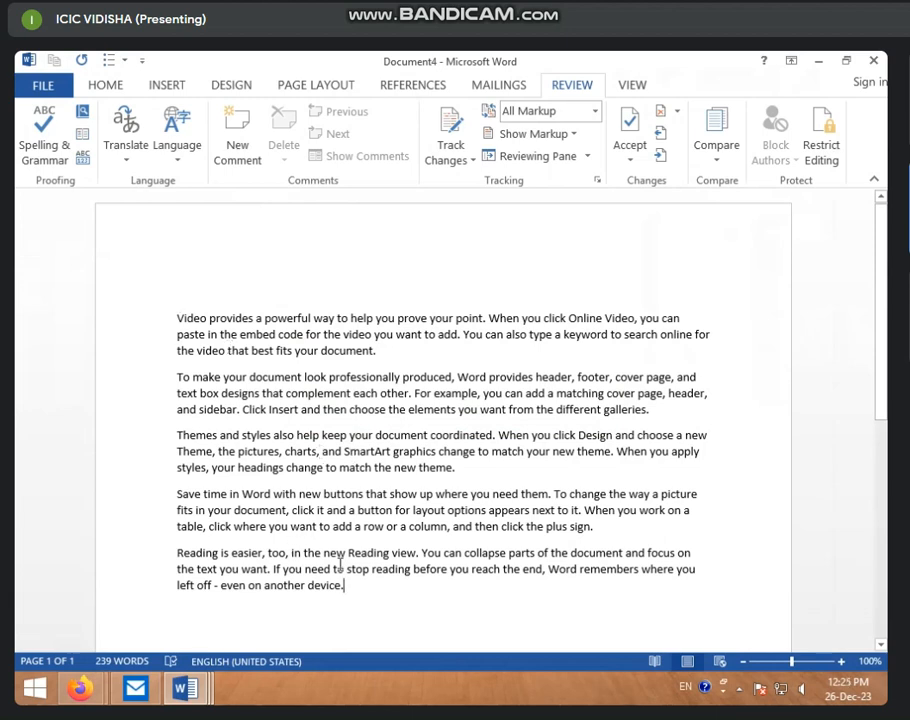
Misspell need as ned in the last paragraph and match as mach at the end of the third paragraph.
click(330, 568)
key(BackSpace)
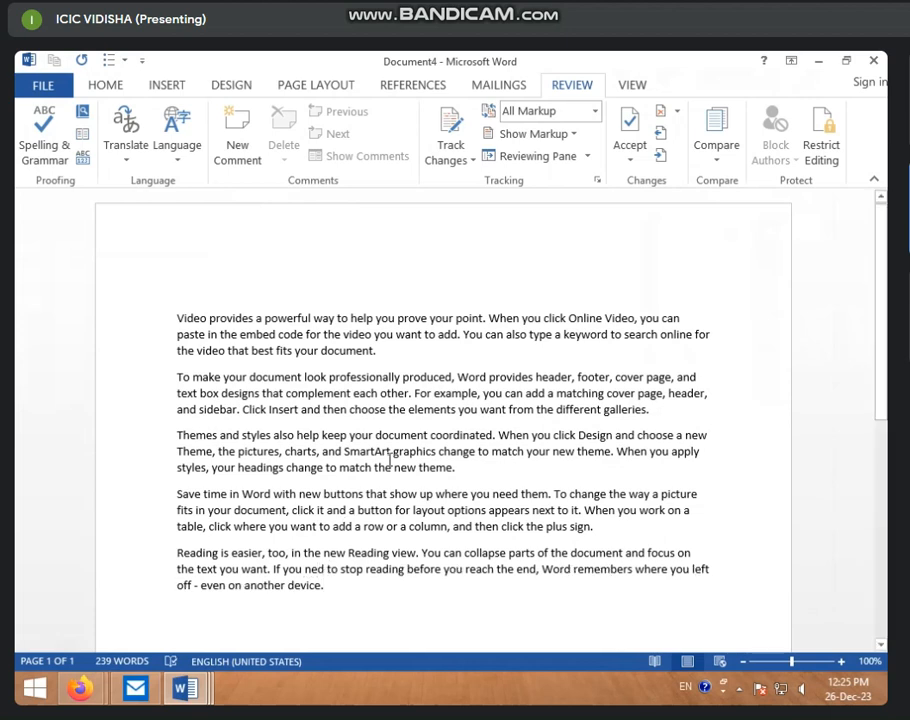
key(BackSpace)
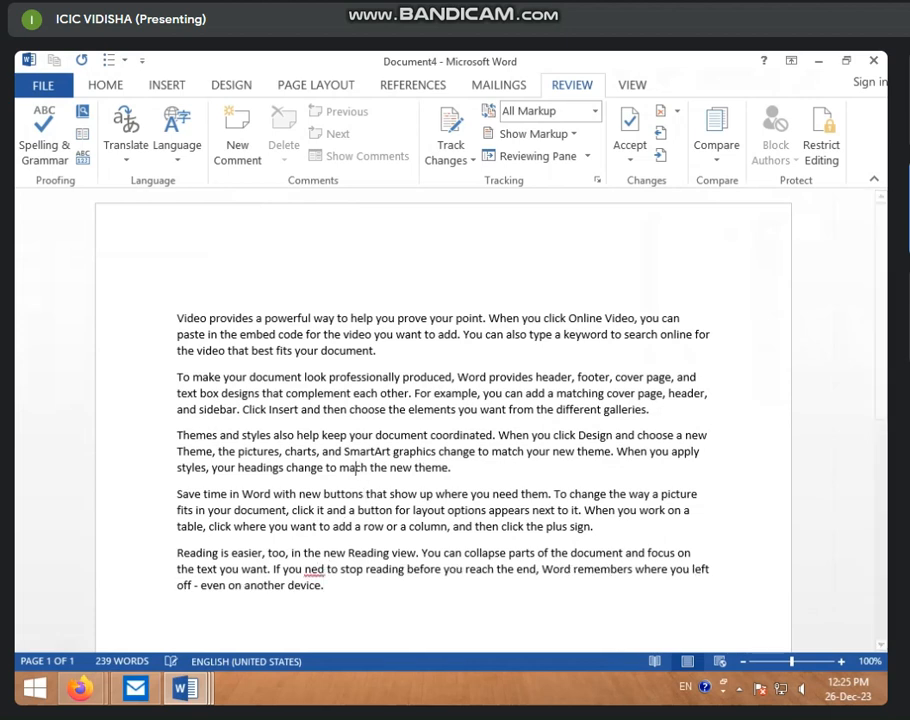
click(390, 507)
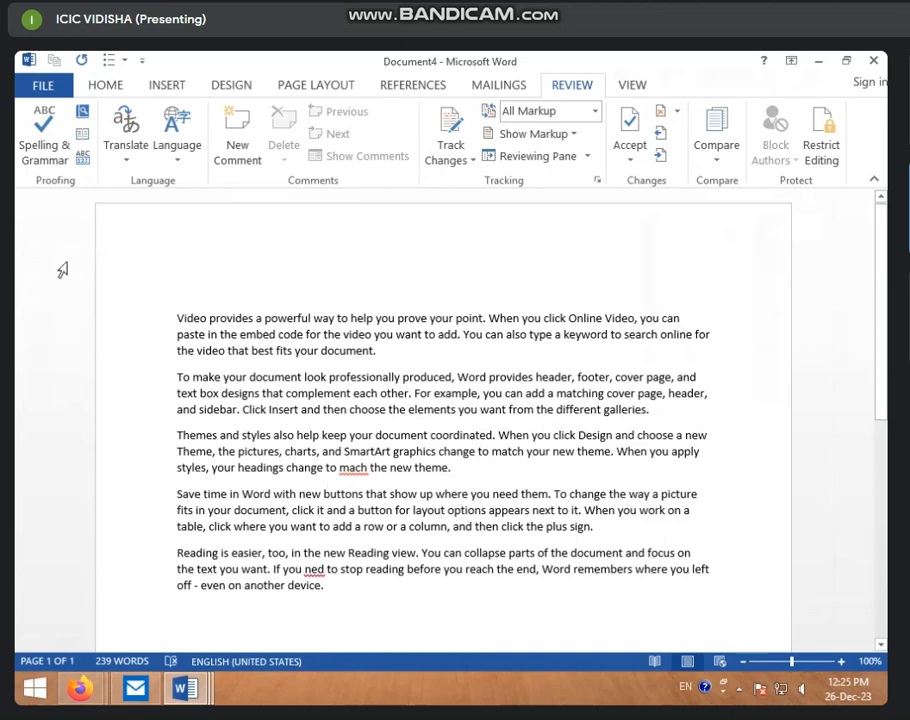
Run the spelling check, replacing ned with the suggestion net and mach with the suggestion match.
click(40, 135)
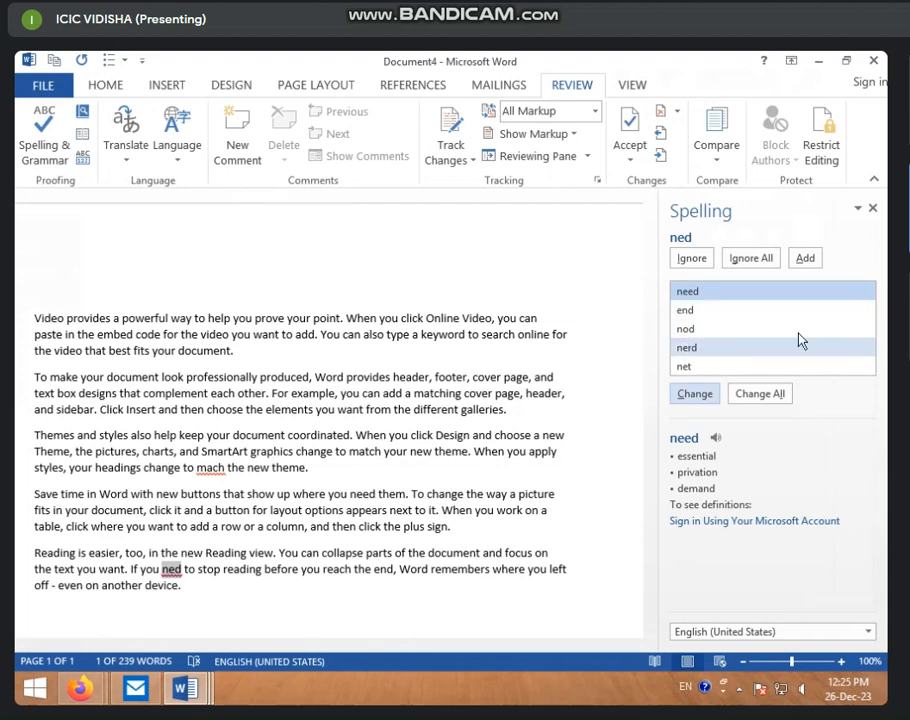
click(684, 367)
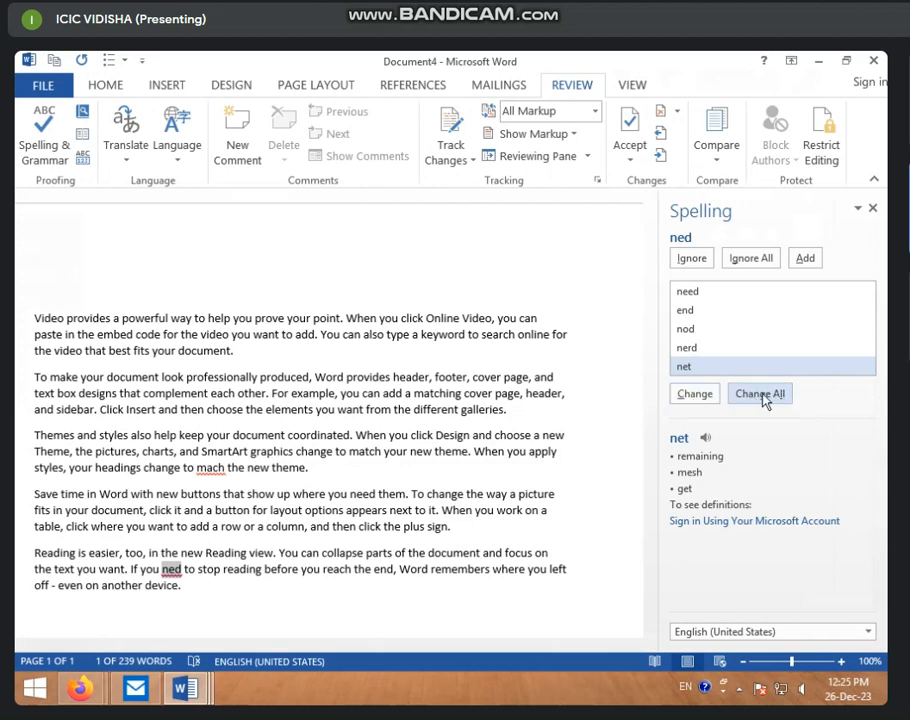
click(696, 396)
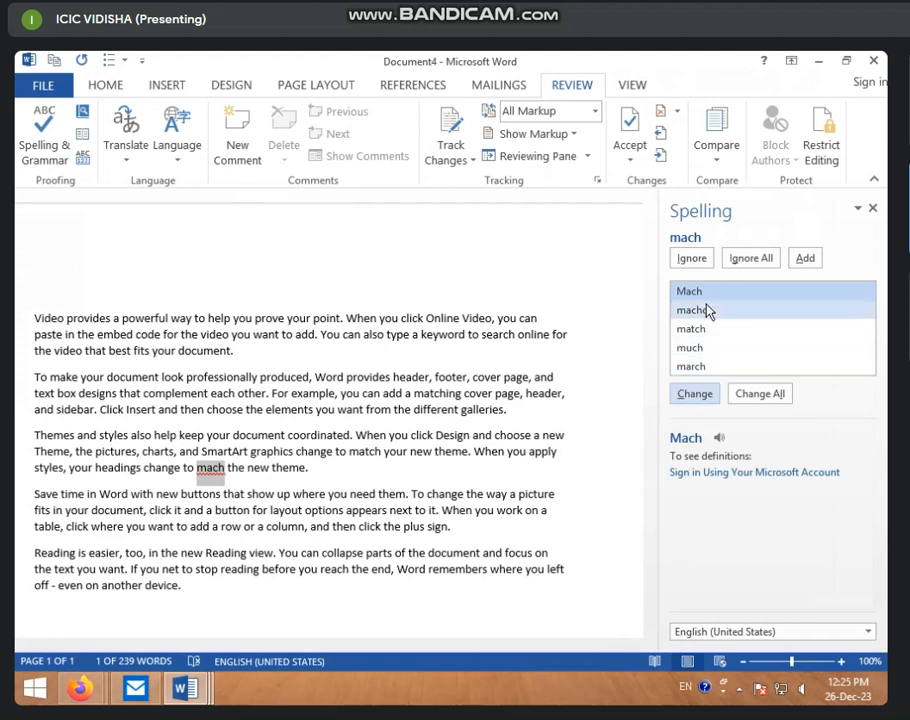
click(724, 330)
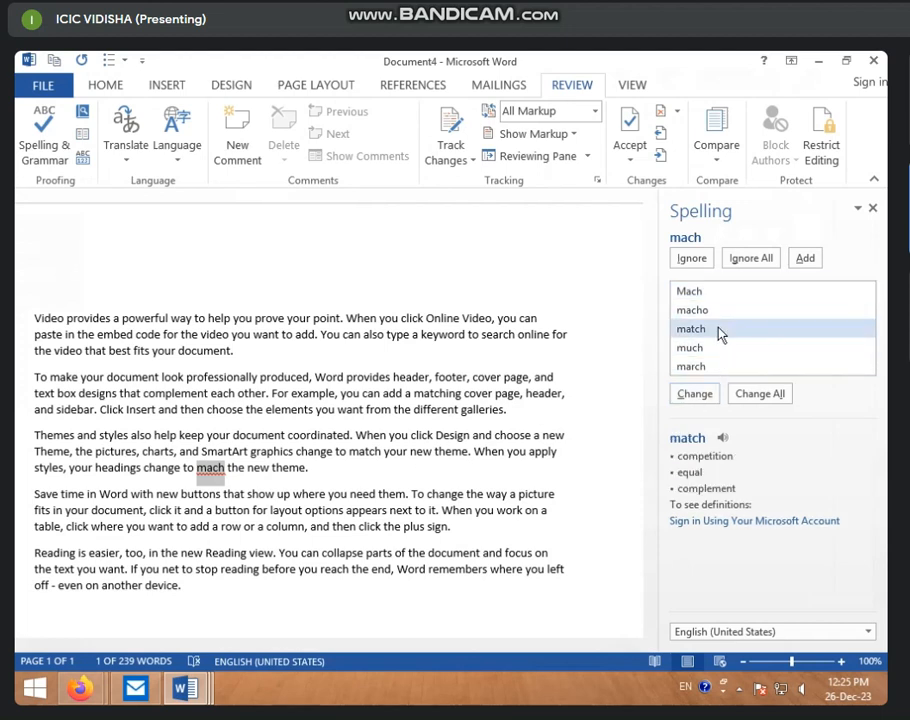
click(700, 395)
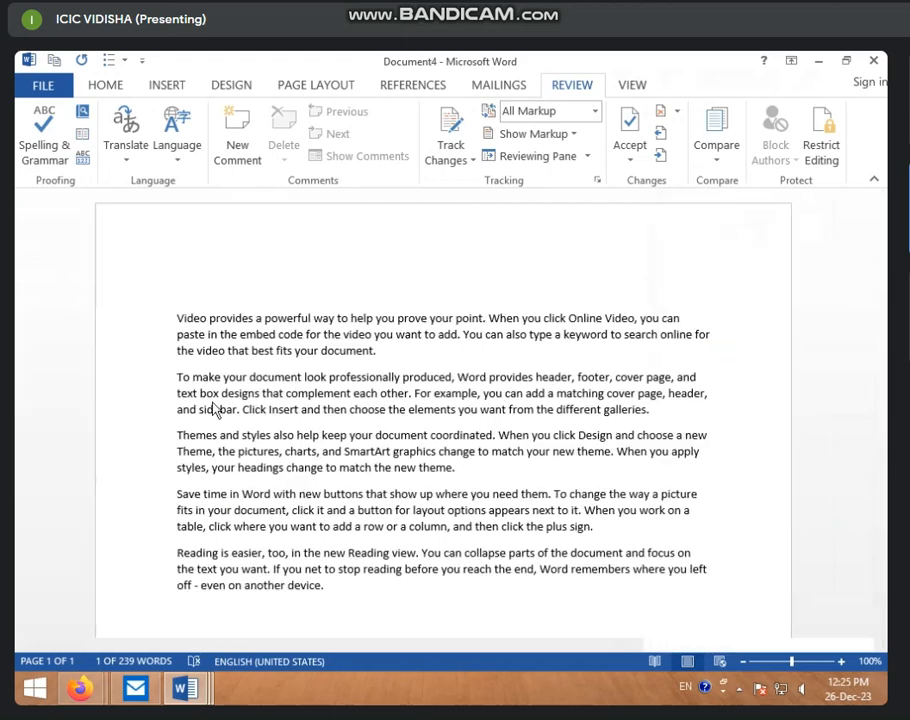
click(459, 417)
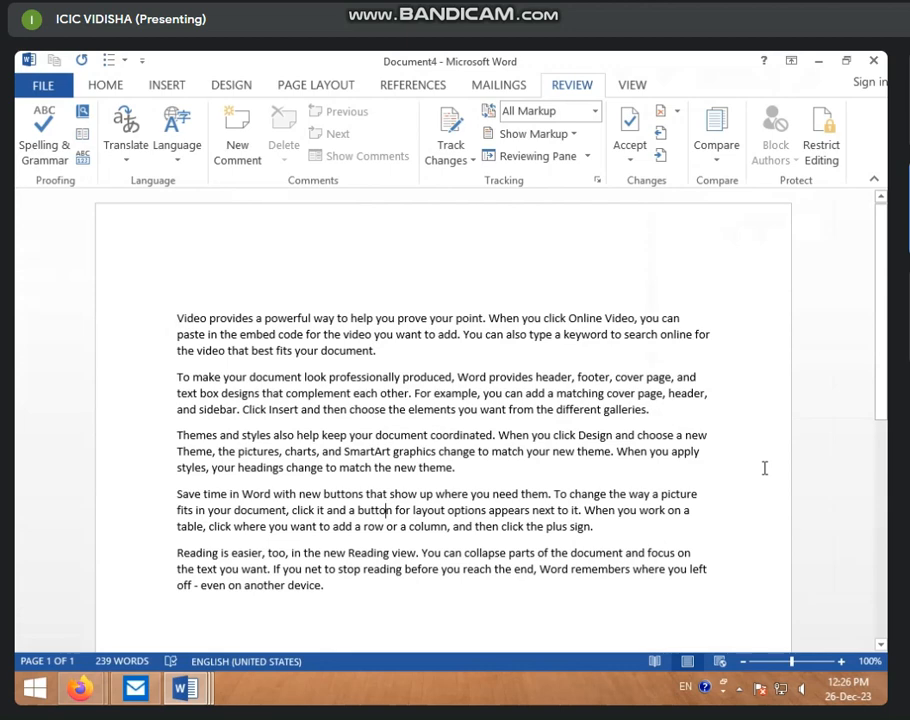
Replace all of the document's text with the single word COMPUTER.
drag(177, 318, 392, 690)
key(Delete)
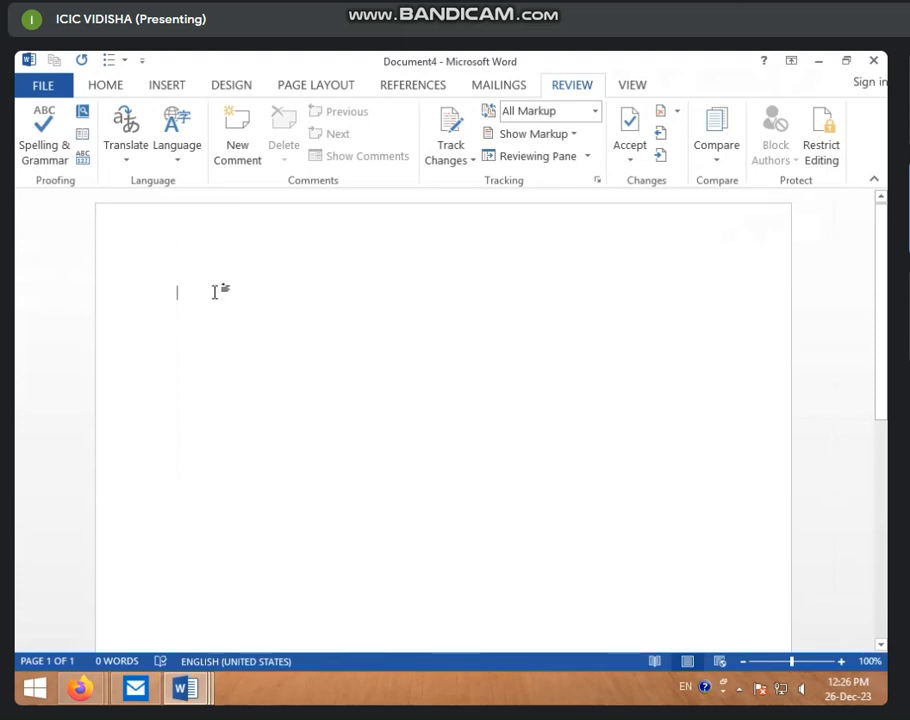
text(co)
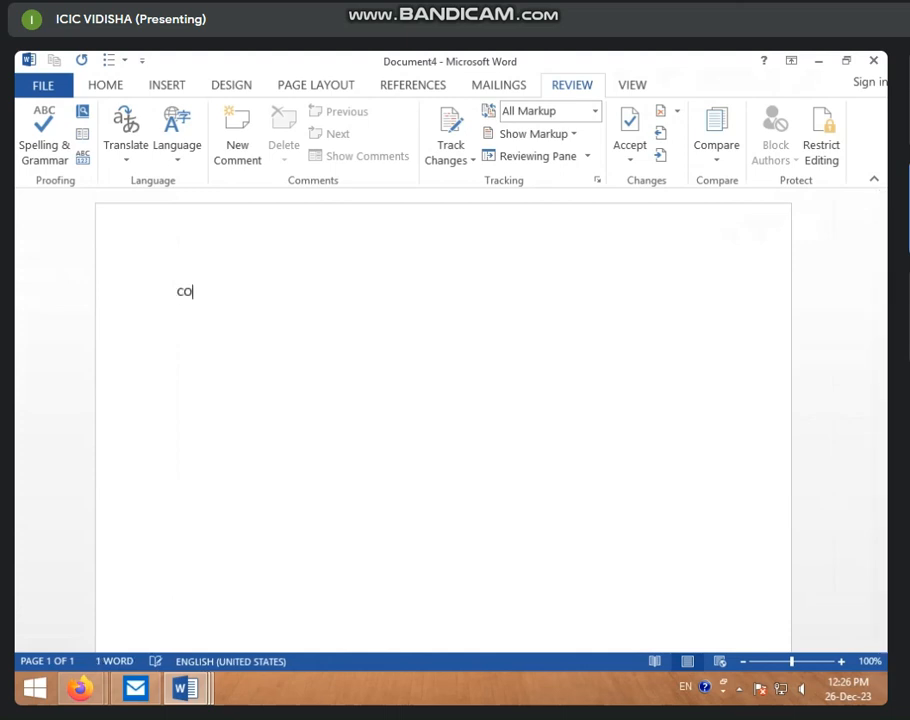
text(MPUTER)
Remove the letter U so the word reads COMPTER and run the spelling and grammar check on it.
drag(224, 293, 218, 294)
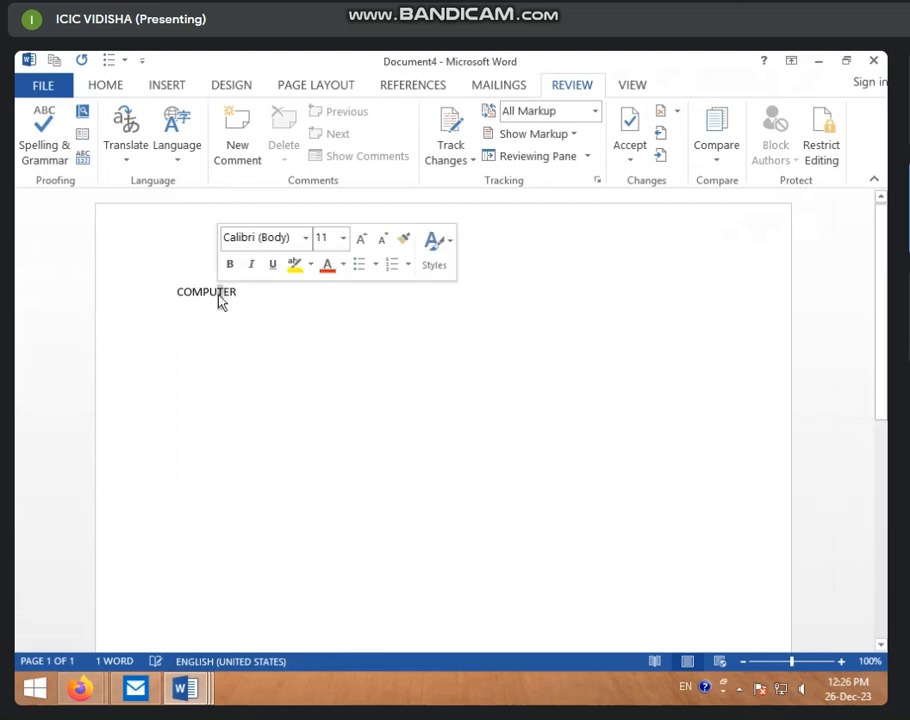
key(BackSpace)
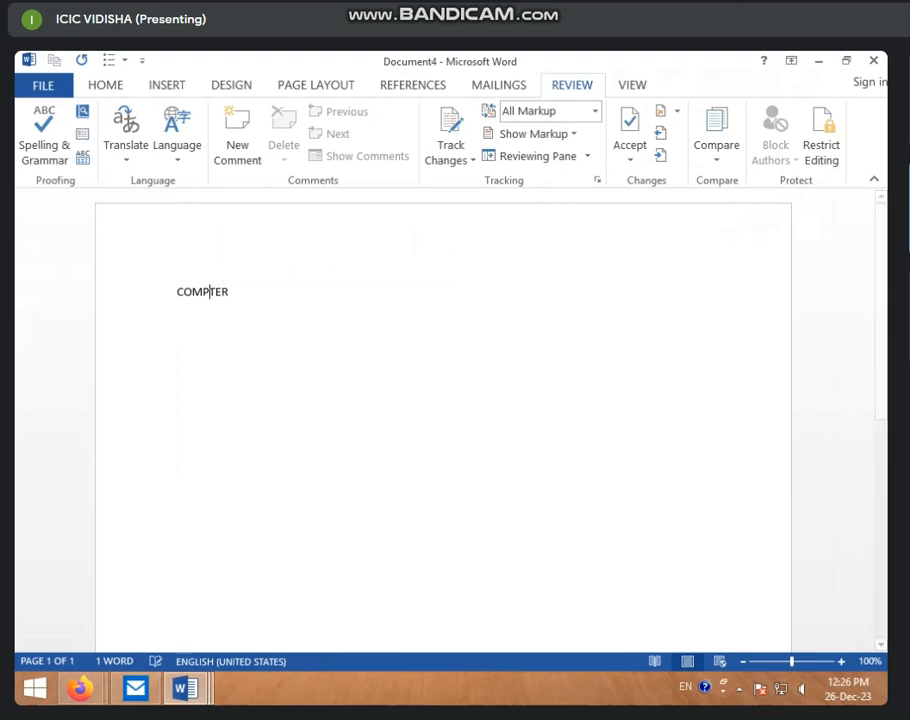
click(290, 319)
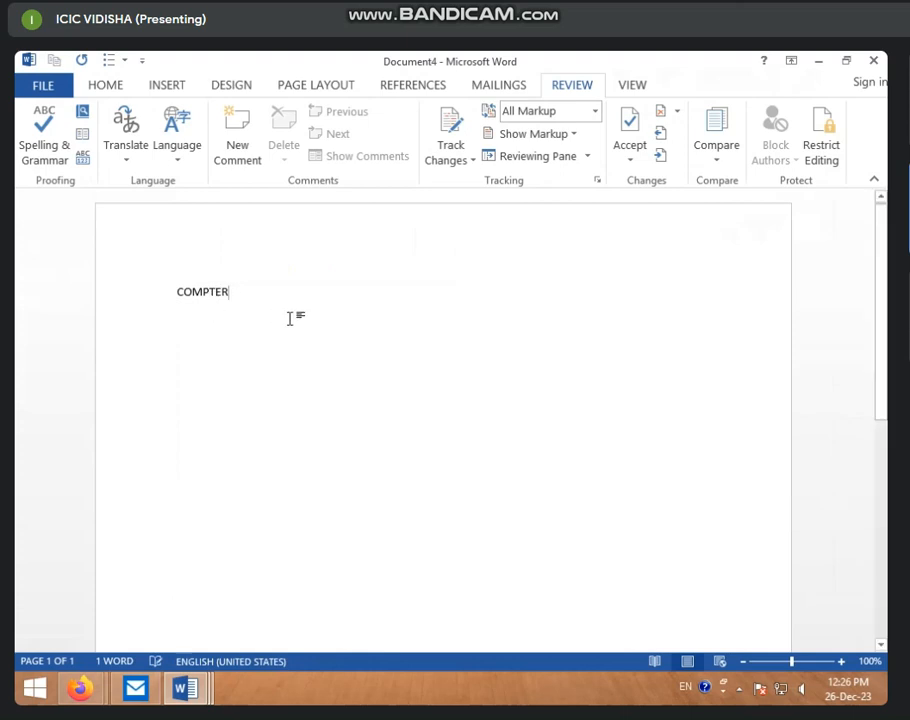
click(60, 140)
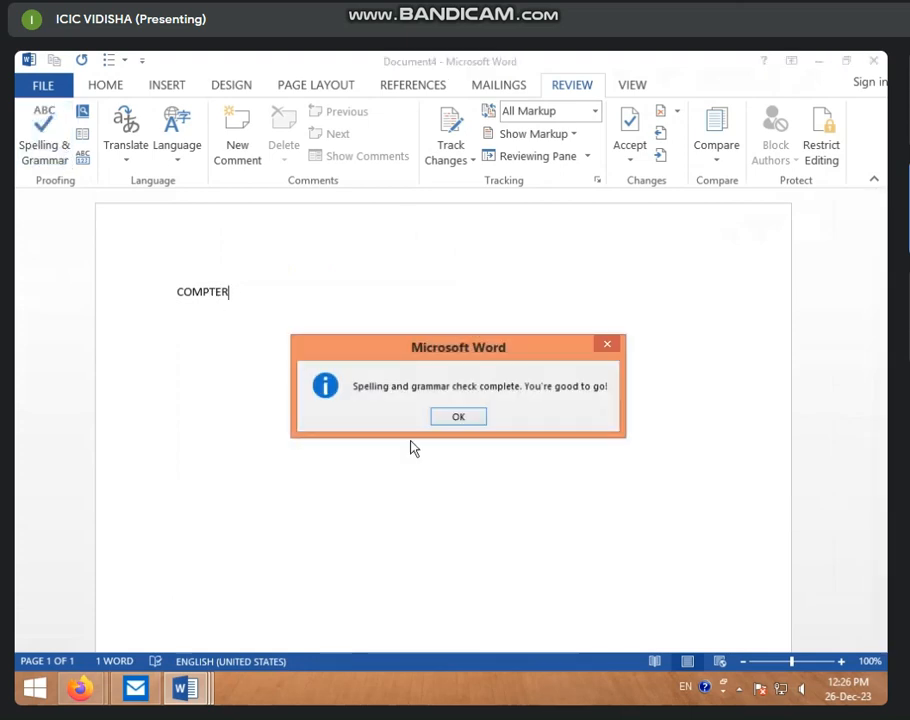
click(457, 419)
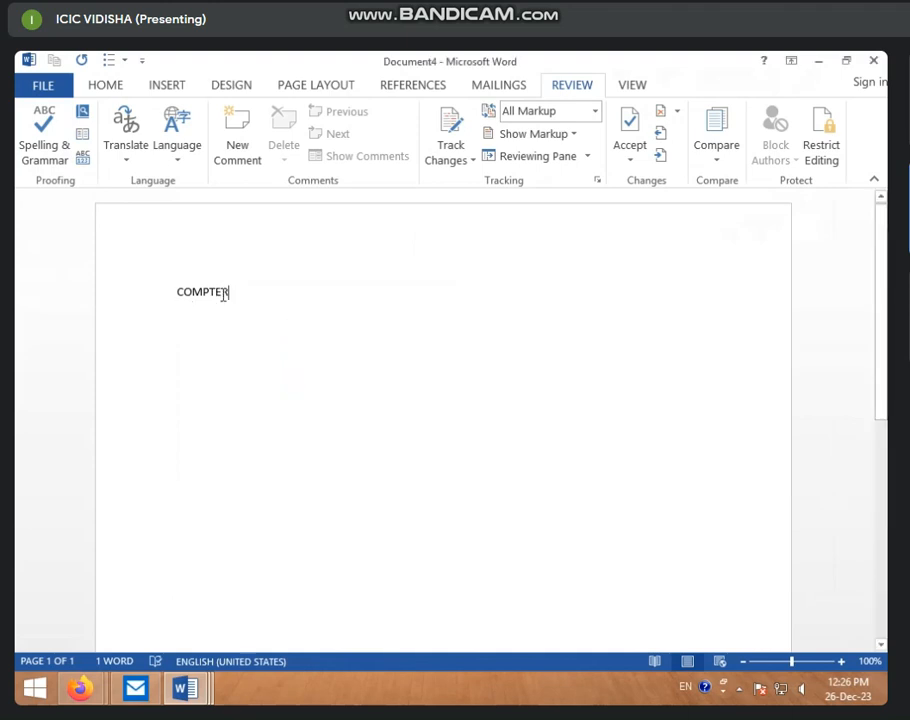
Restore the U and remove the E so the word reads COMPUTR, and rerun the spelling and grammar check.
double_click(225, 292)
click(250, 292)
click(211, 292)
text(U)
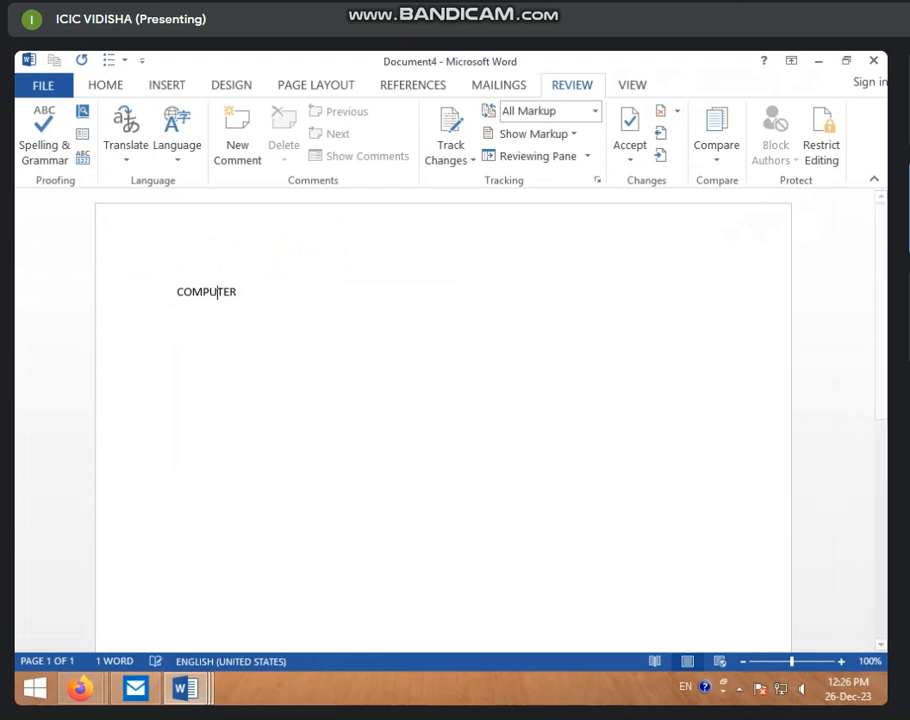
key(BackSpace)
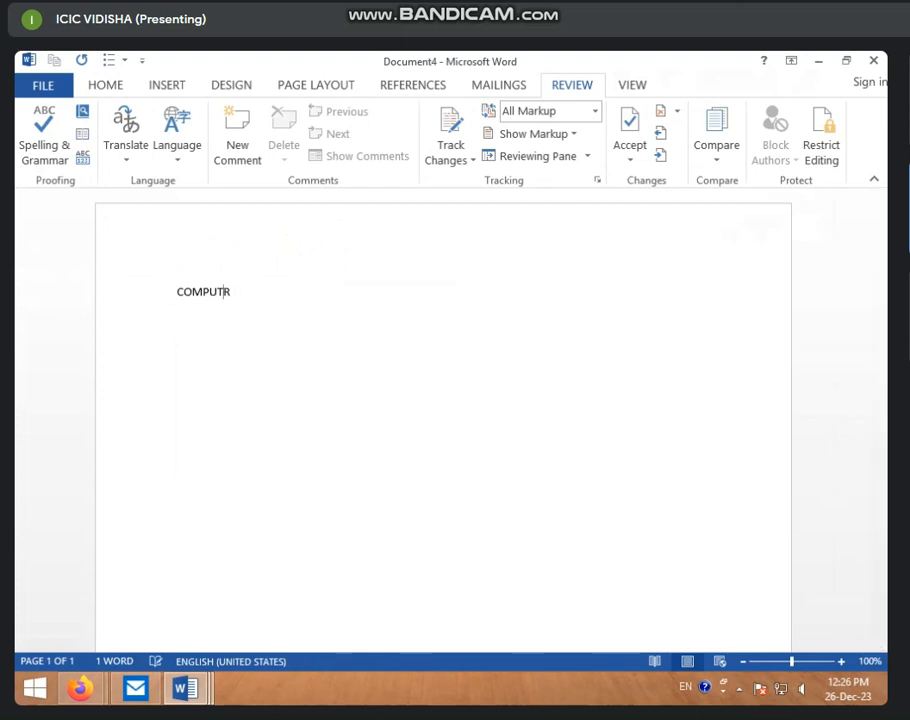
click(32, 138)
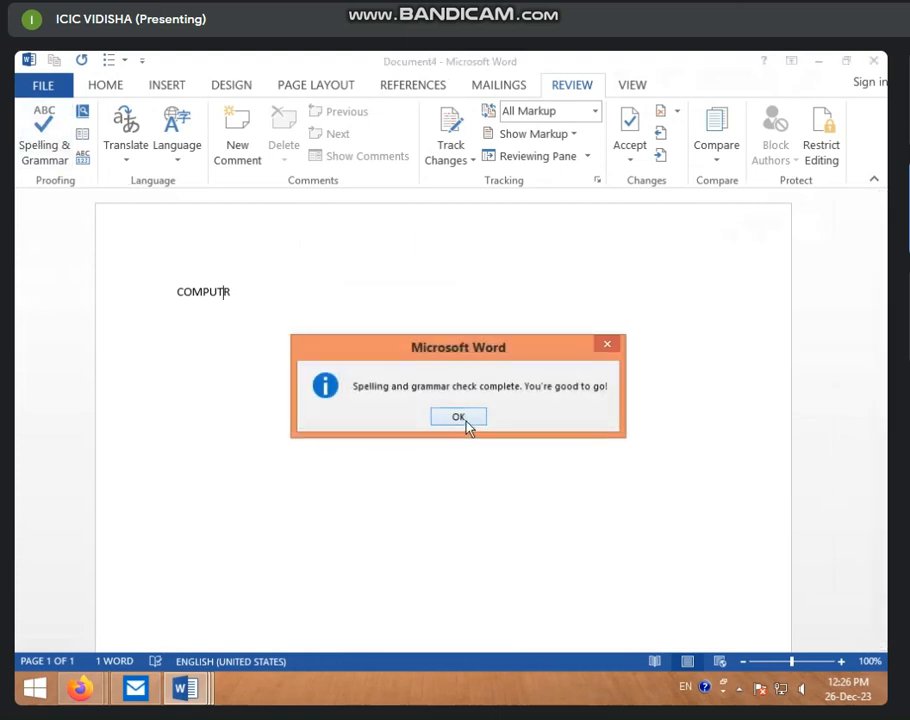
click(468, 422)
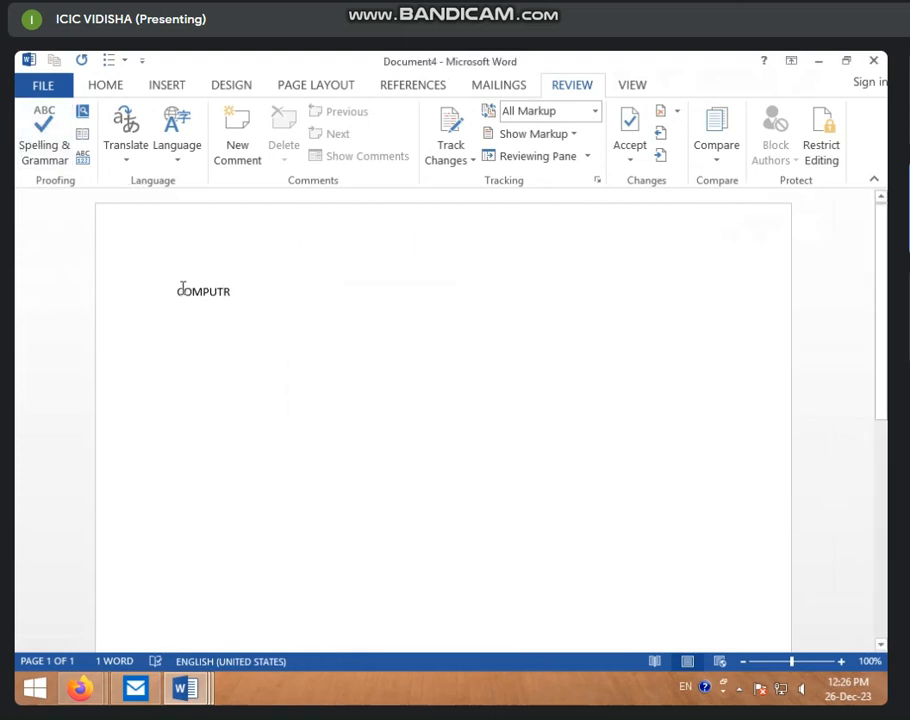
Select the misspelled word and run the spelling and grammar check on it and the rest of the document.
drag(184, 289, 142, 288)
click(44, 140)
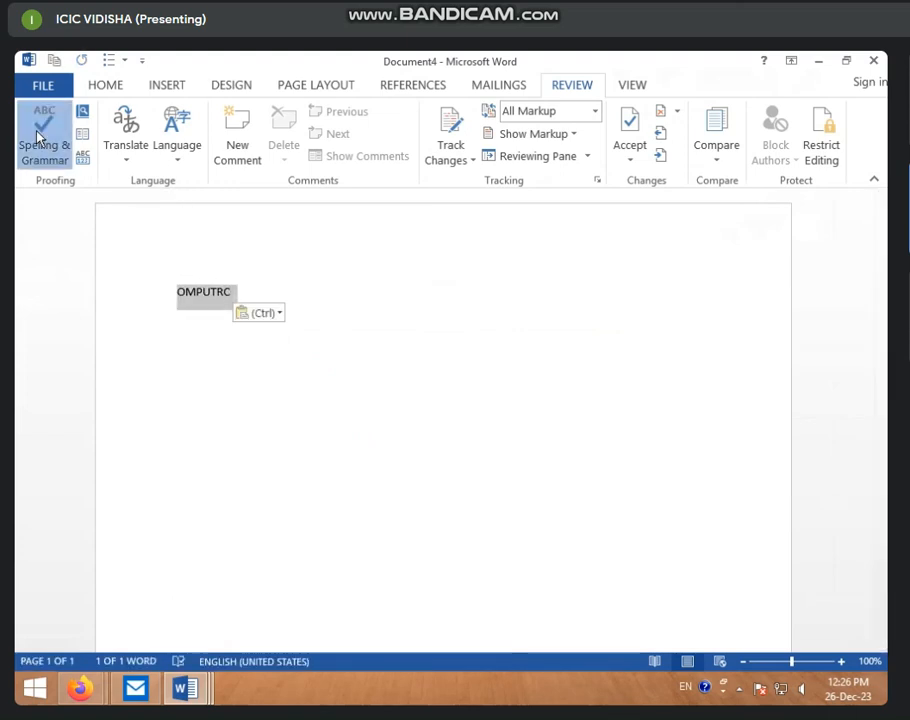
click(430, 418)
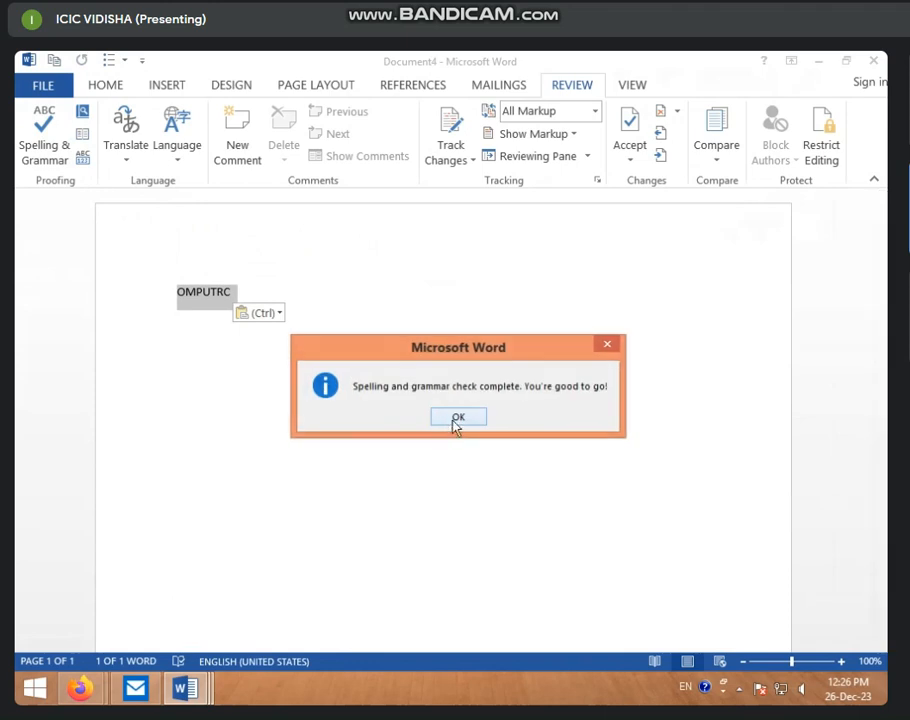
click(459, 416)
Replace the document's text with the misspelled word PRINTR and run the spelling and grammar check on it.
key(Delete)
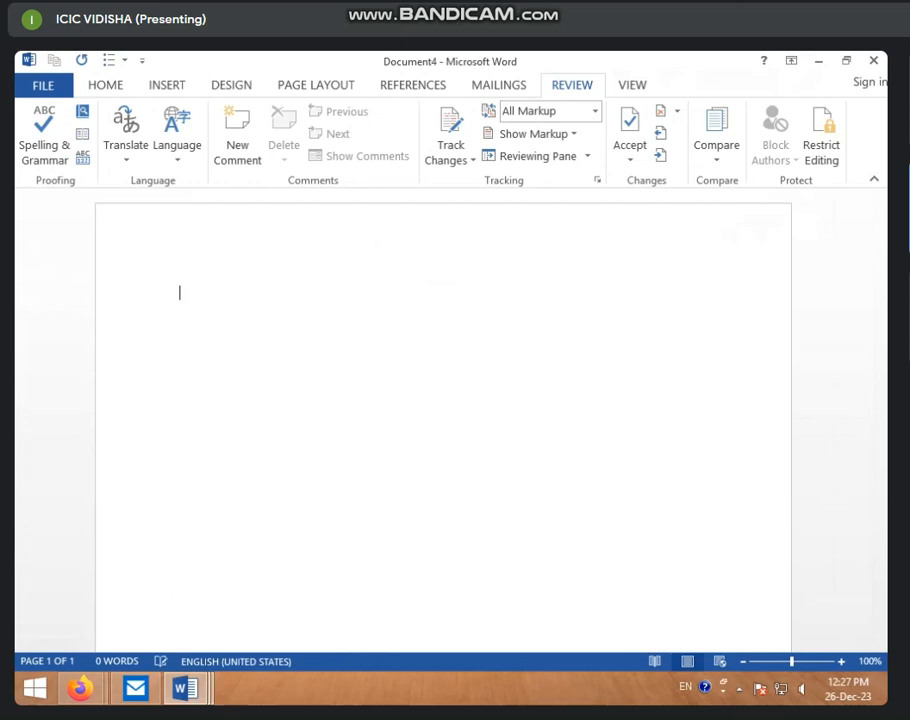
text(P)
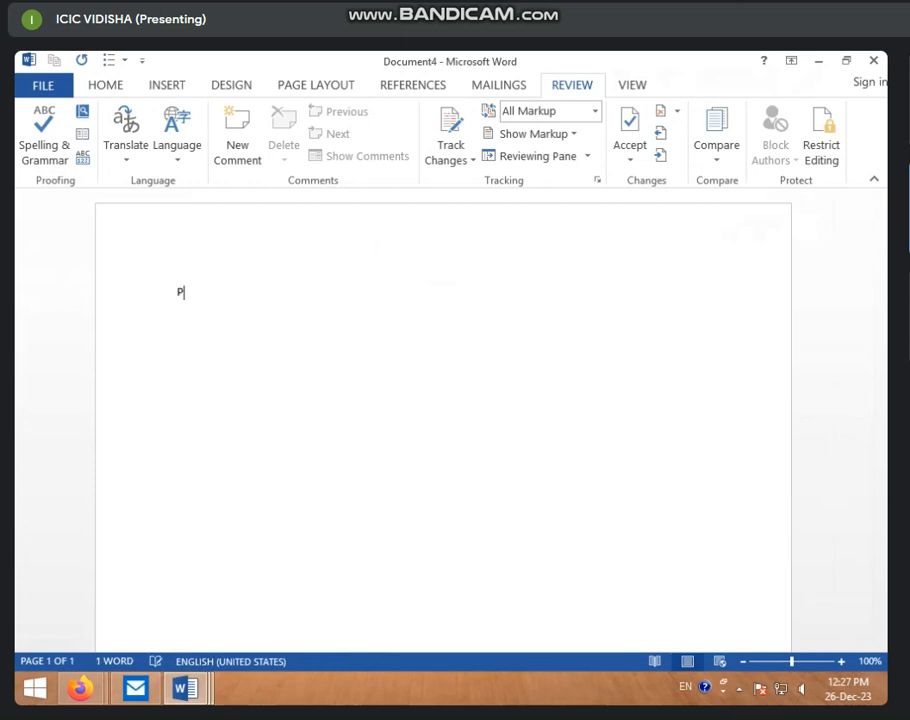
text(RINTER)
key(BackSpace)
key(BackSpace)
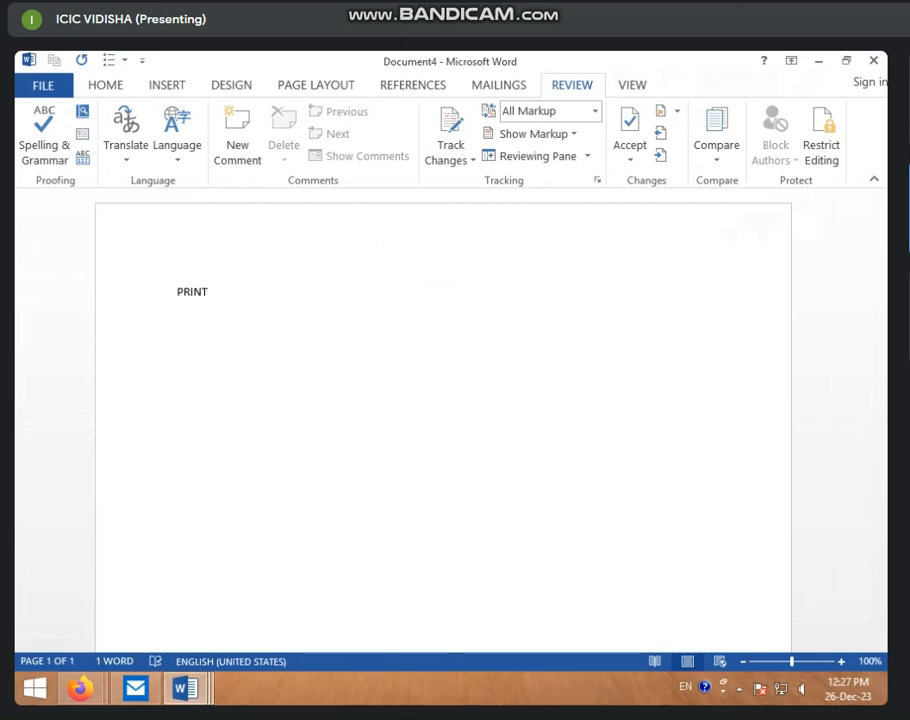
click(60, 143)
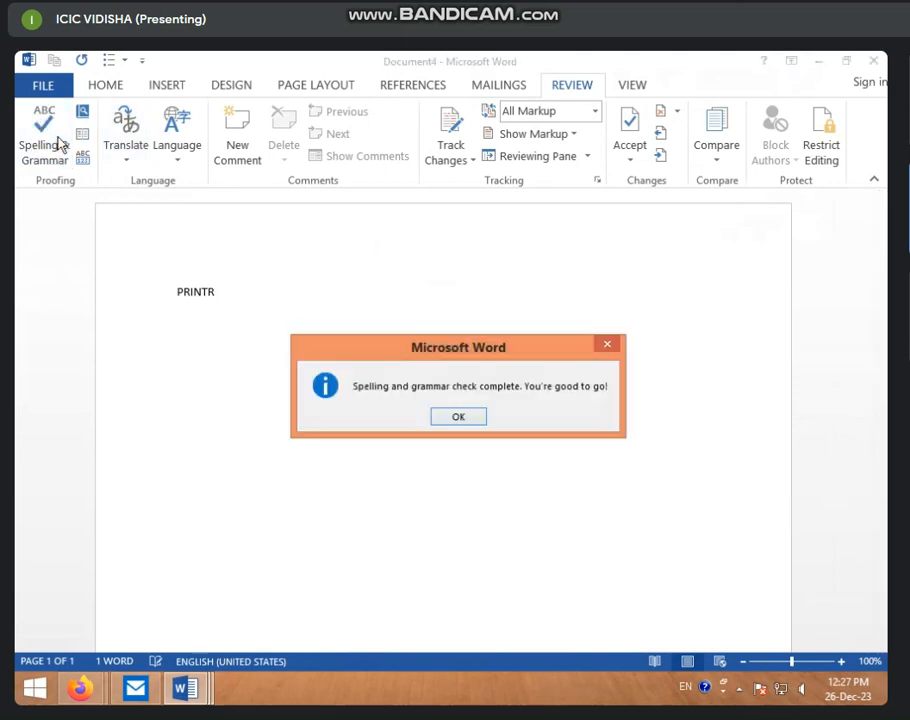
click(443, 421)
Select the word PRINTR and rerun the spelling and grammar check on the selection and the rest of the document.
right_click(204, 295)
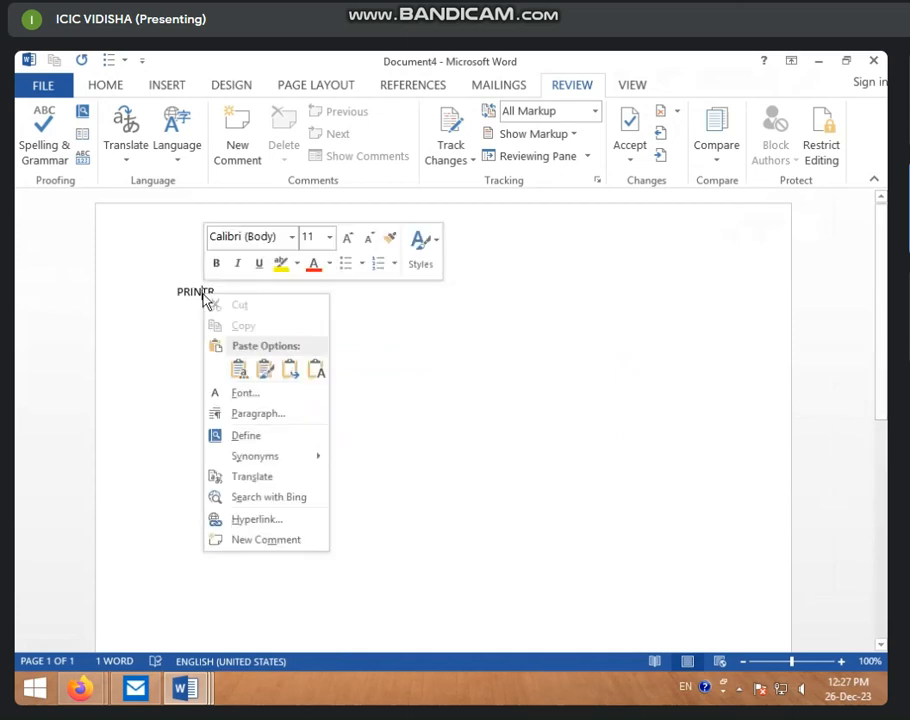
click(204, 295)
double_click(203, 296)
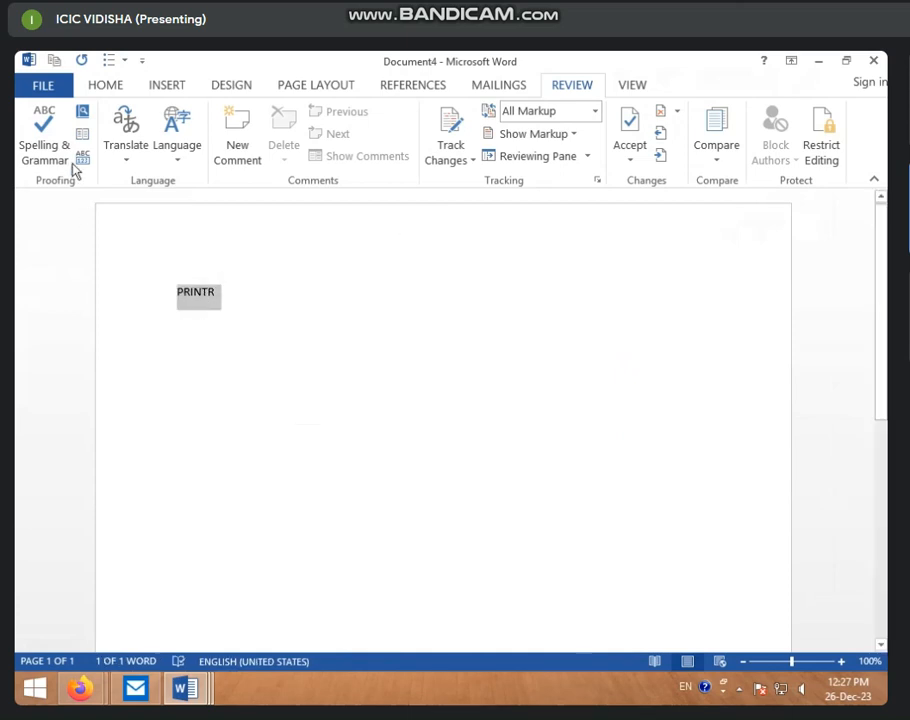
click(20, 143)
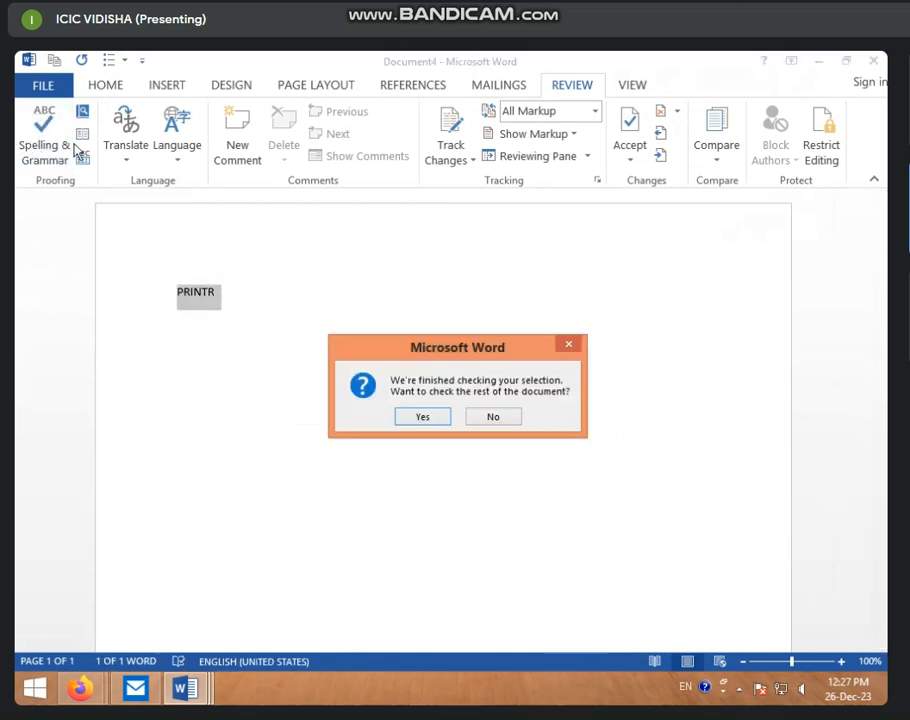
click(424, 420)
click(446, 424)
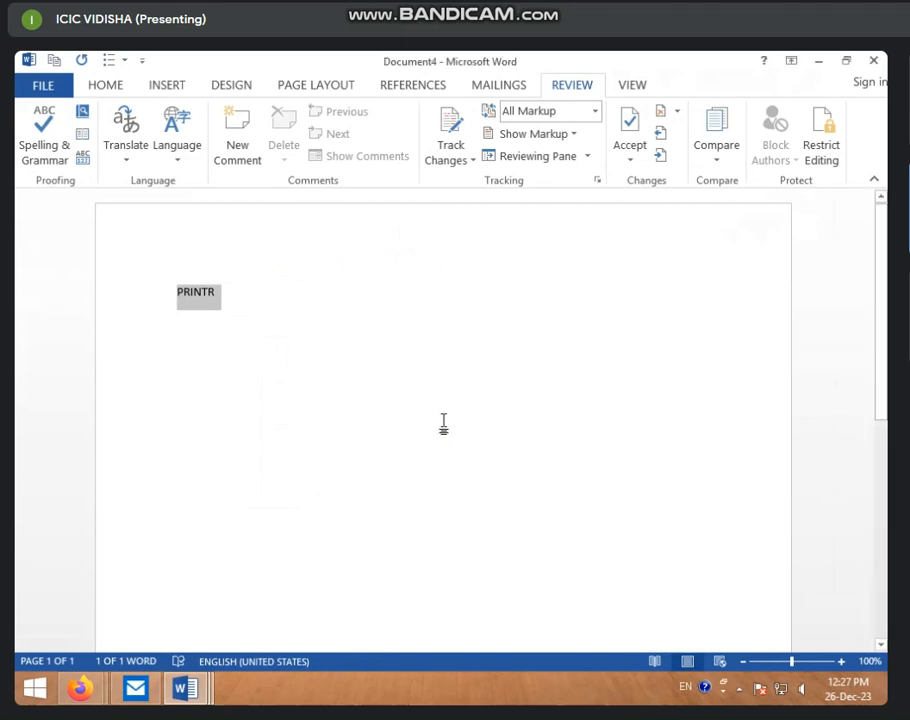
Replace PRINTR with sample paragraphs generated by =RAND().
key(Delete)
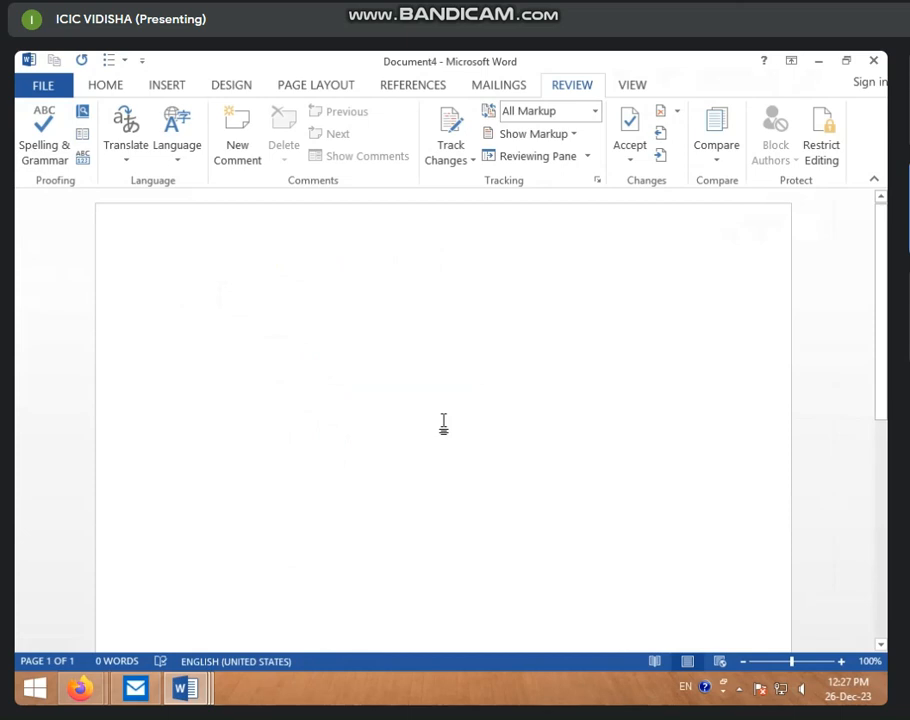
text(=RA)
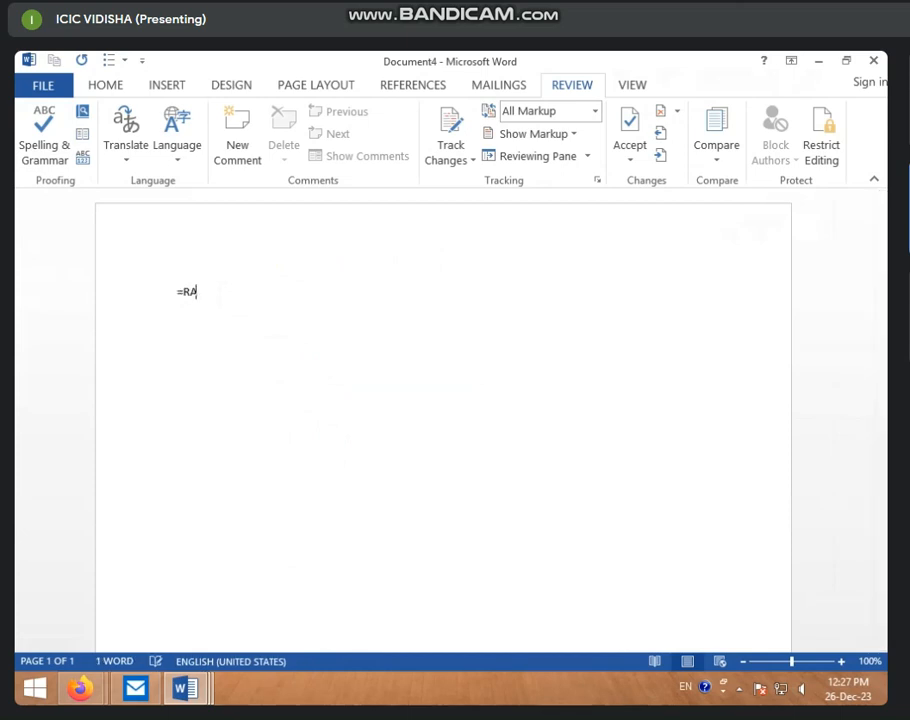
text(ND())
key(Return)
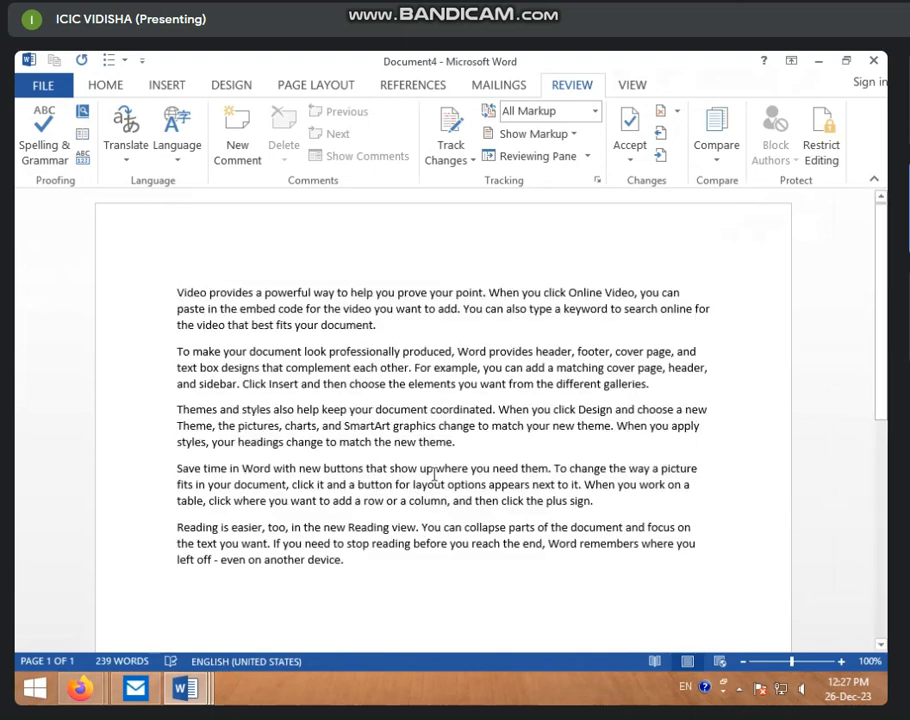
Add the misspelled word ANOTHR on a new line below the last sample paragraph.
scroll(349, 577, down, 3)
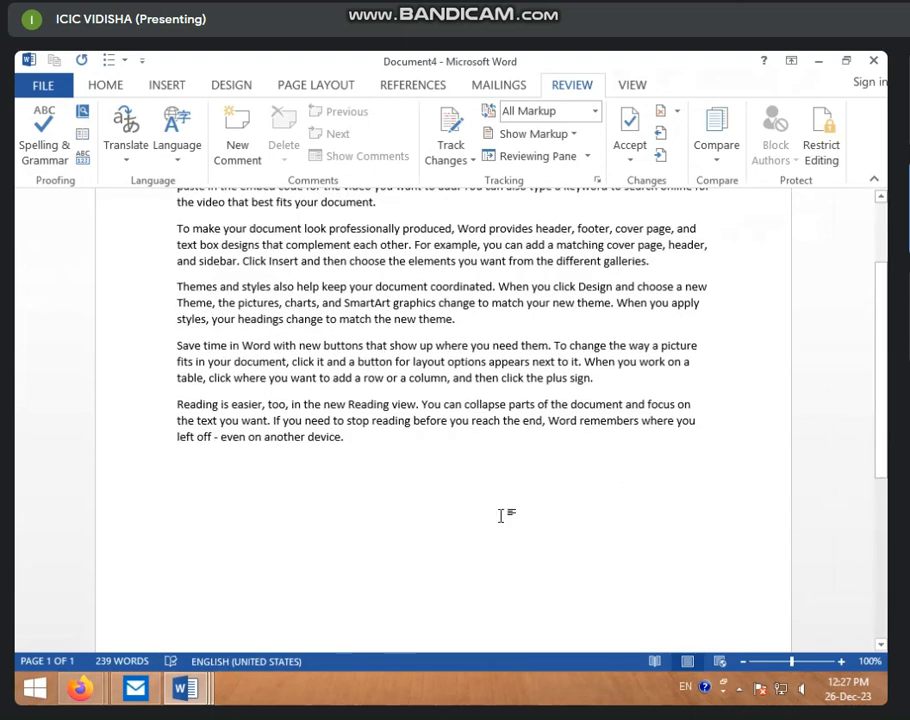
text(AN)
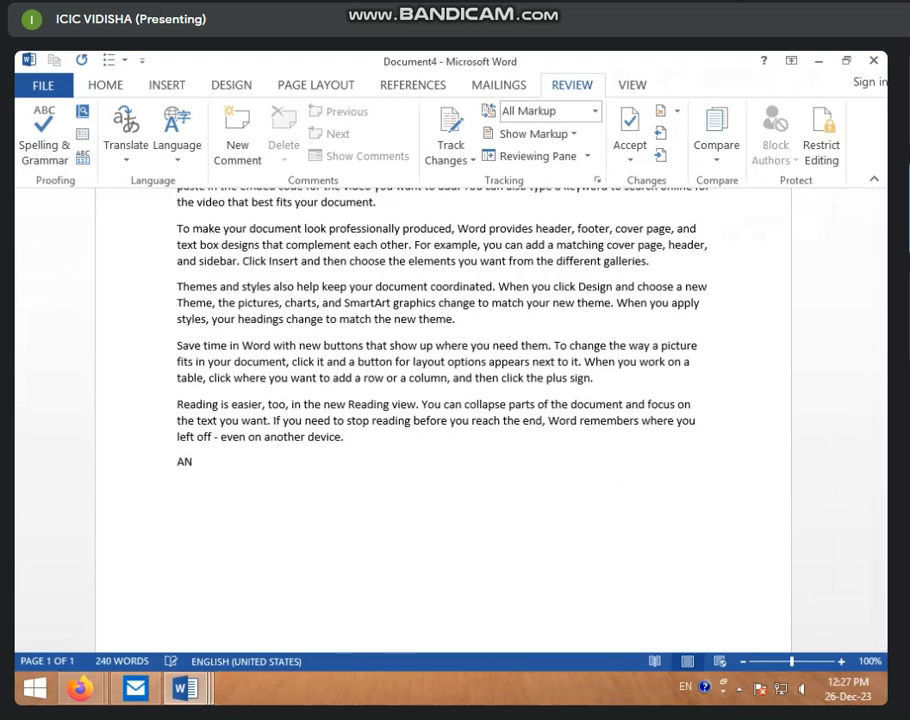
text(OTHR)
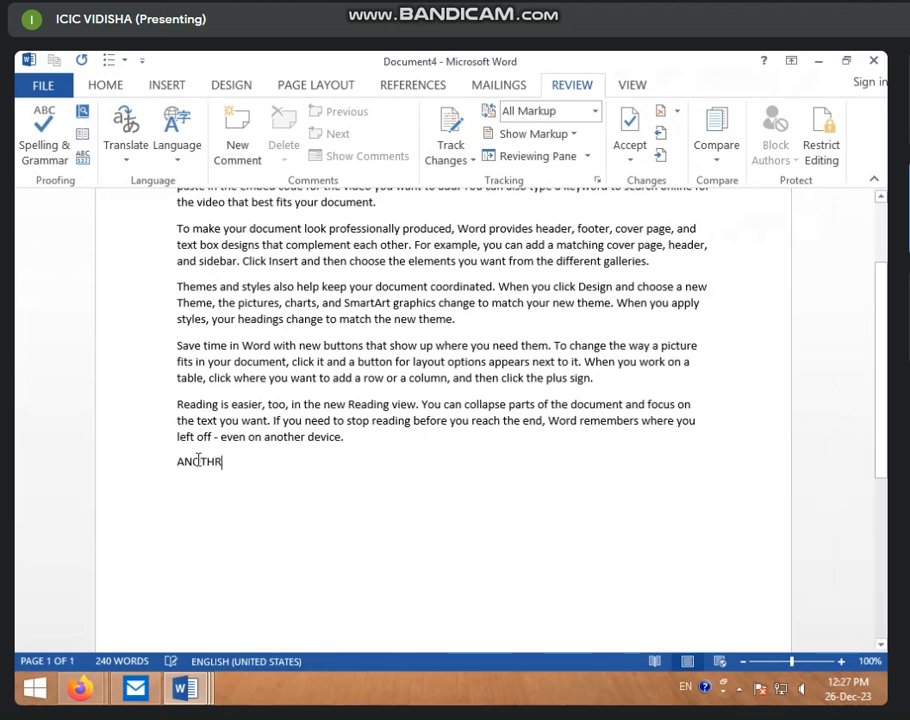
drag(180, 462, 274, 463)
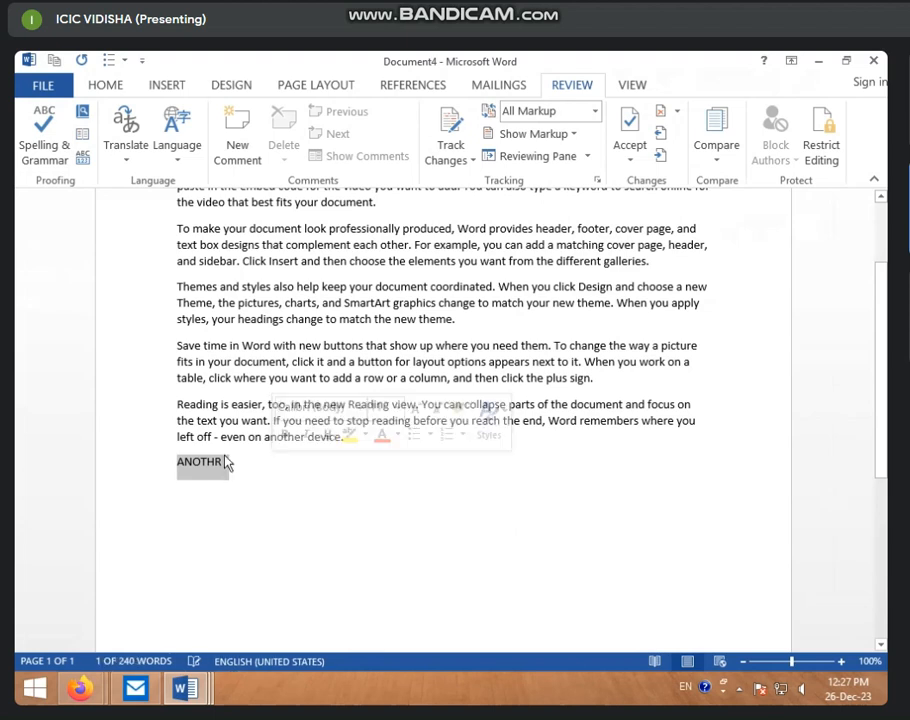
click(254, 475)
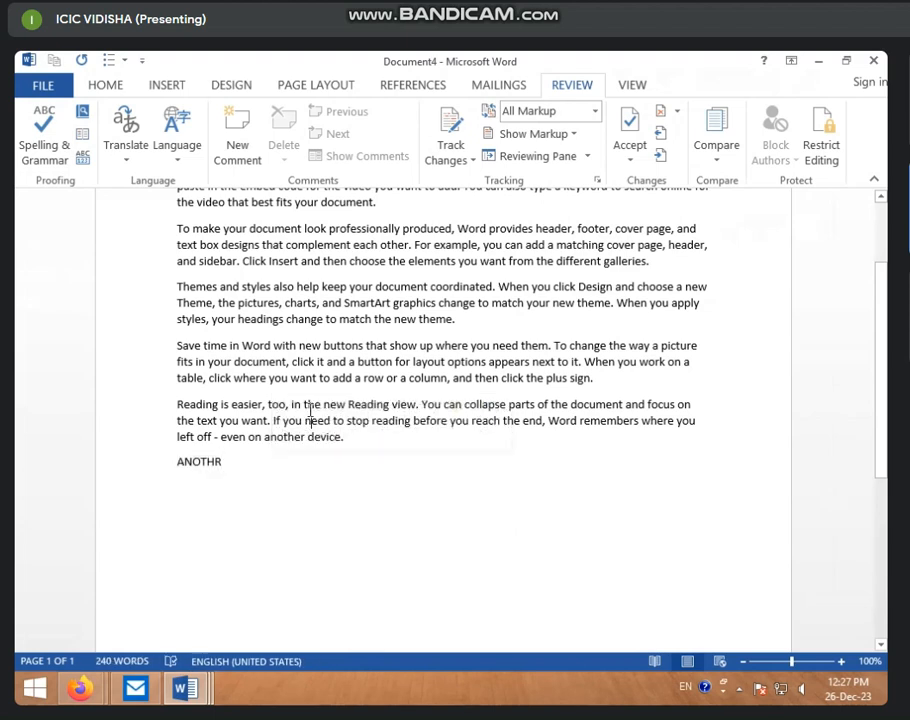
Insert a new line above ANOTHR containing the misspelled word Comptr.
click(358, 442)
key(Return)
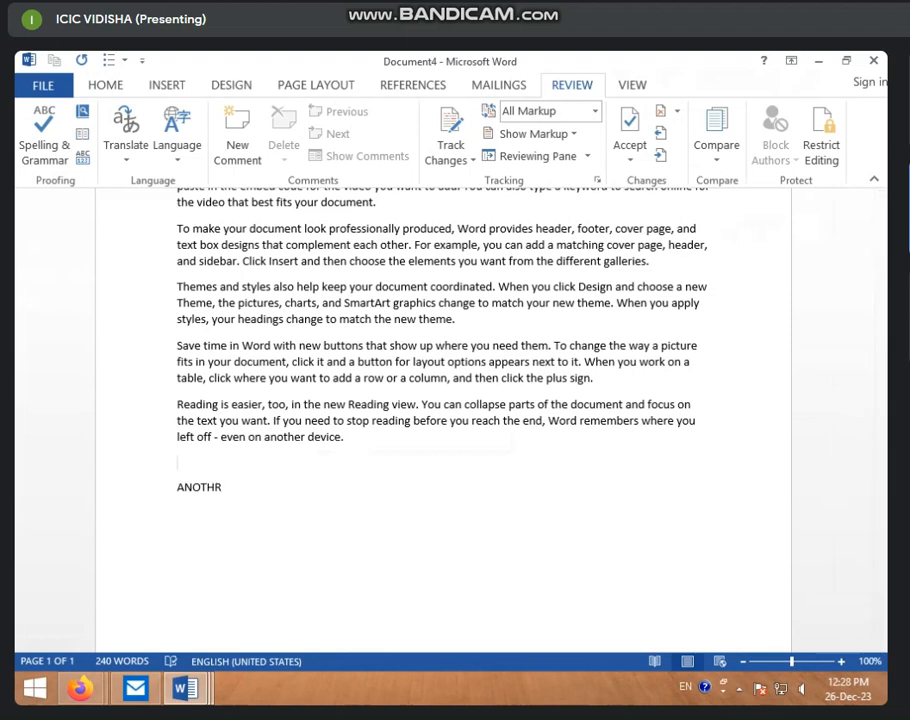
text(a)
key(BackSpace)
text(comptr)
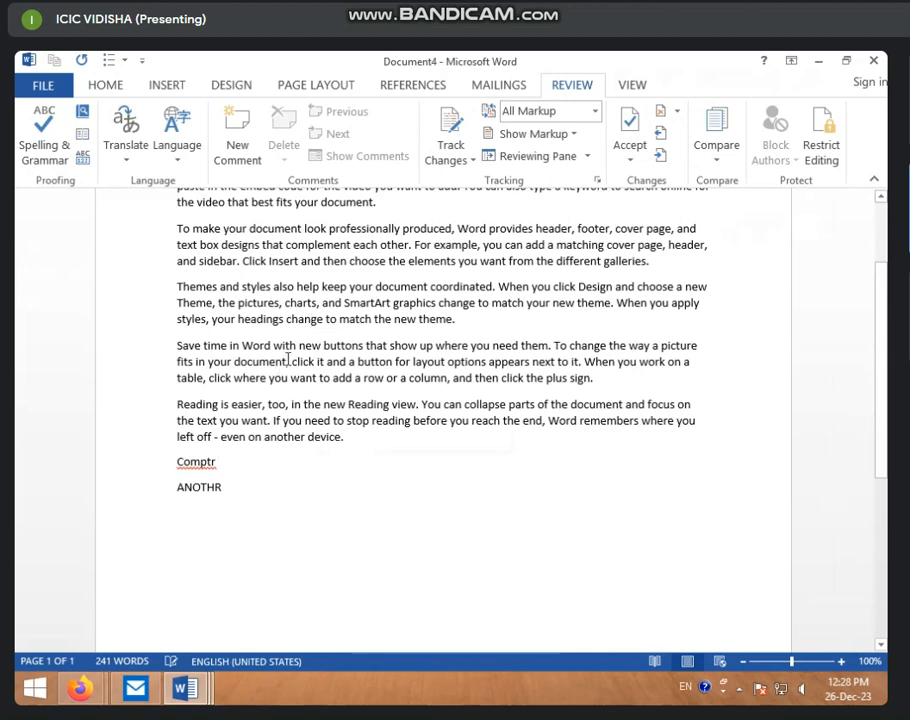
Run the spelling check, view the suggested corrections for Comptr, and close the check without changing the word.
click(44, 152)
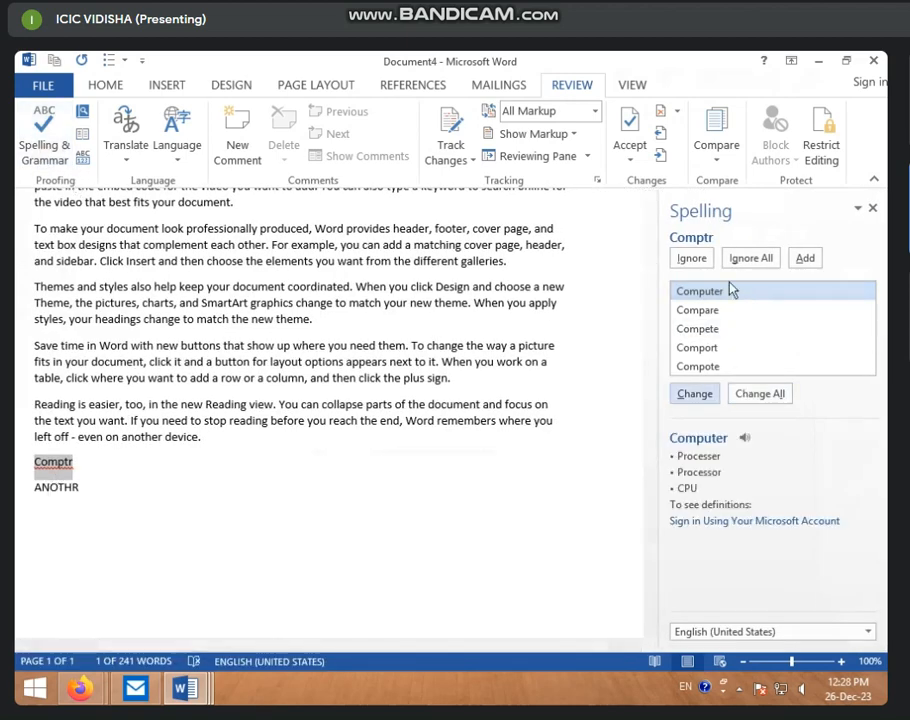
right_click(44, 466)
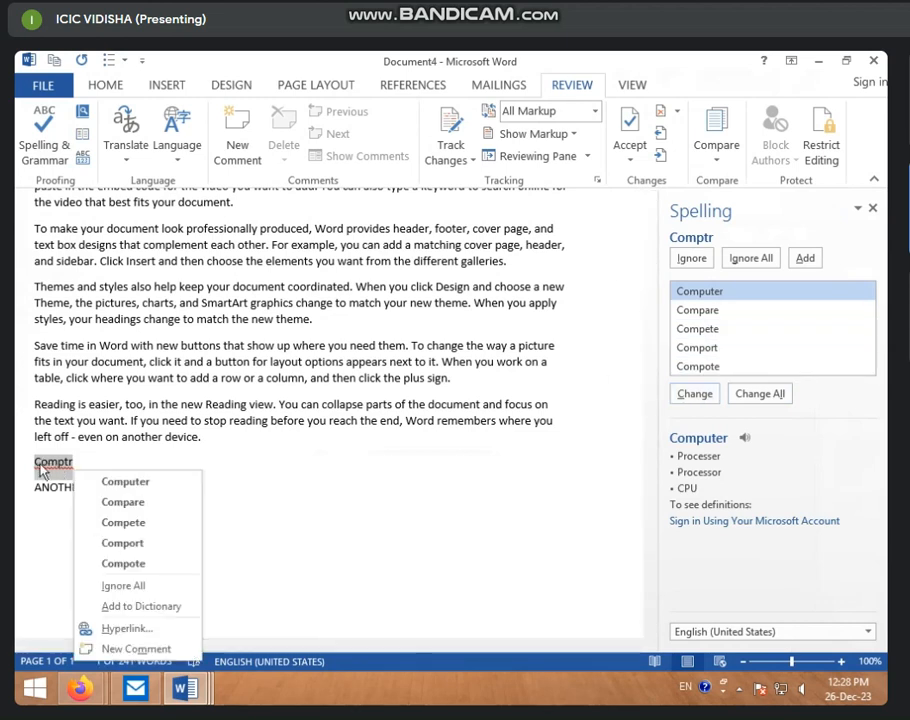
click(874, 206)
click(874, 206)
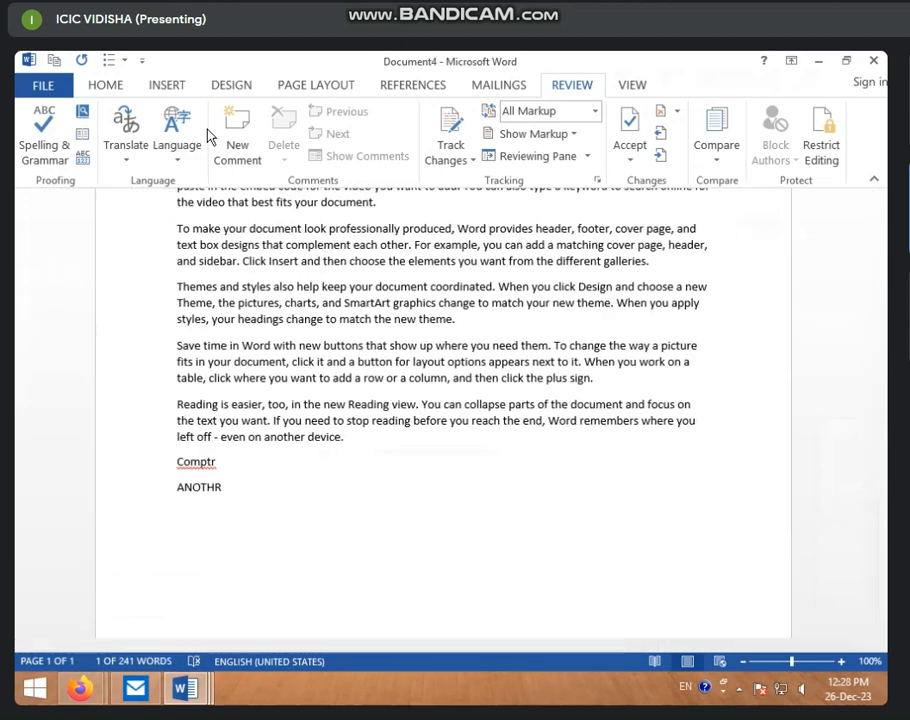
Rerun the spelling check and replace Comptr with the suggestion Compare.
click(30, 145)
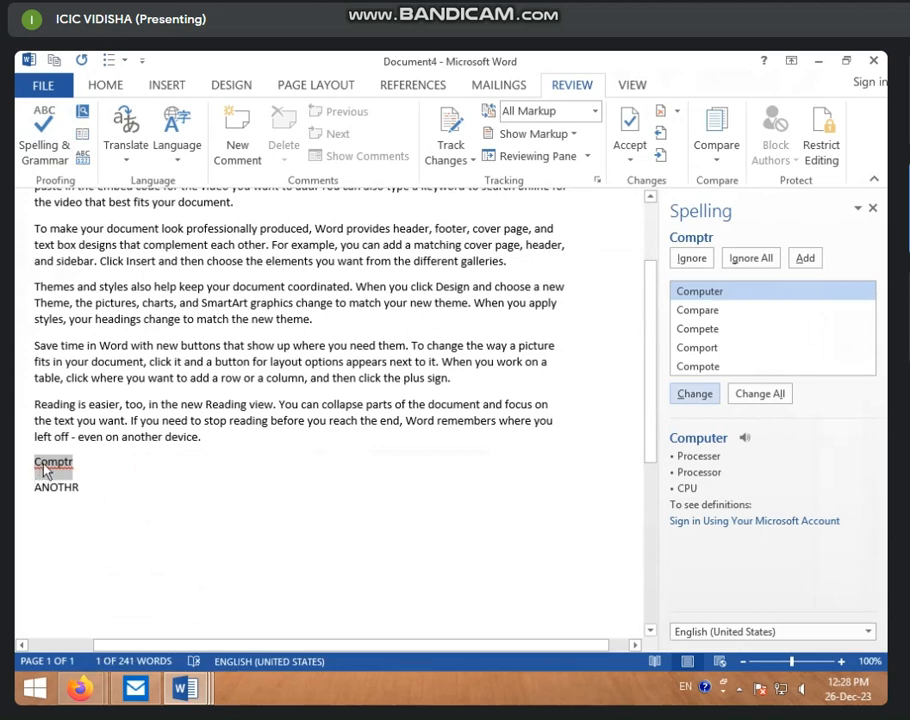
right_click(44, 471)
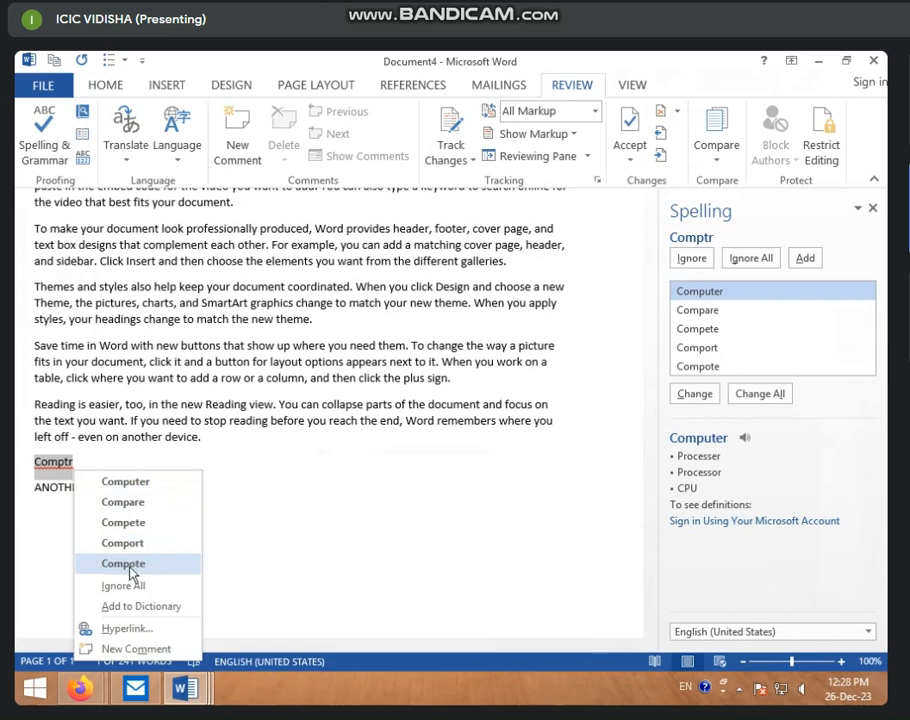
click(128, 503)
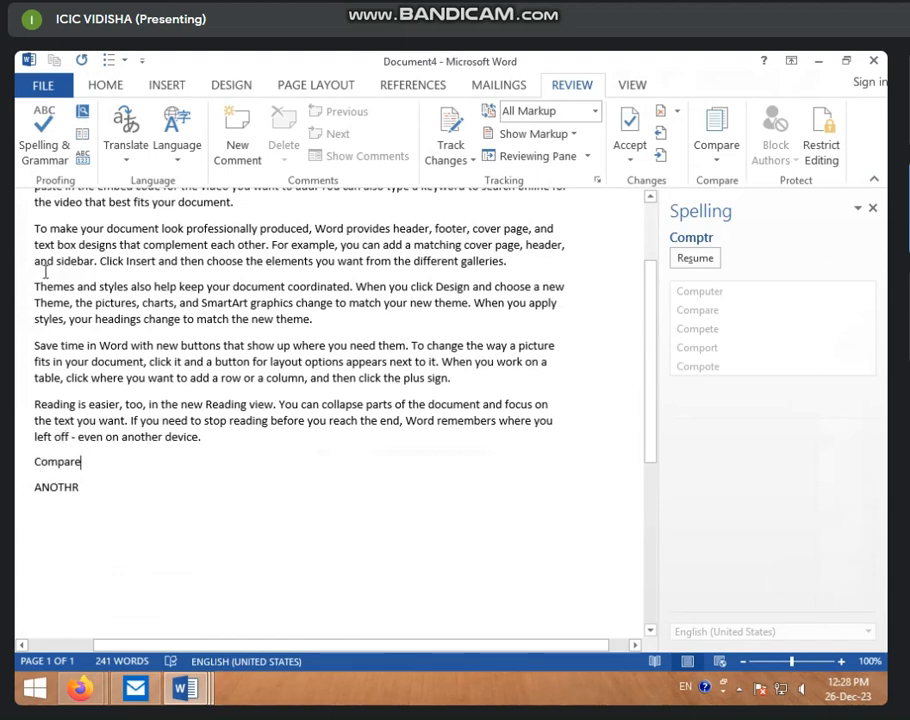
Enlarge the font of all the document's text by four size steps and close the spelling check.
key(ctrl+a)
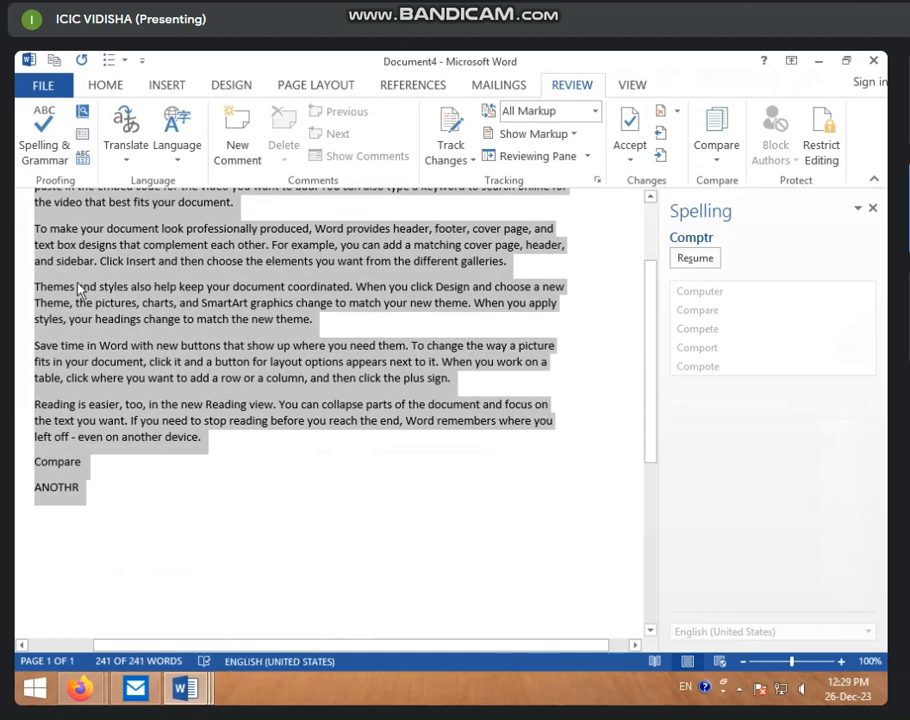
key(ctrl+shift+period)
key(ctrl+shift+period)
key(ctrl+shift+period)
key(ctrl+shift+period)
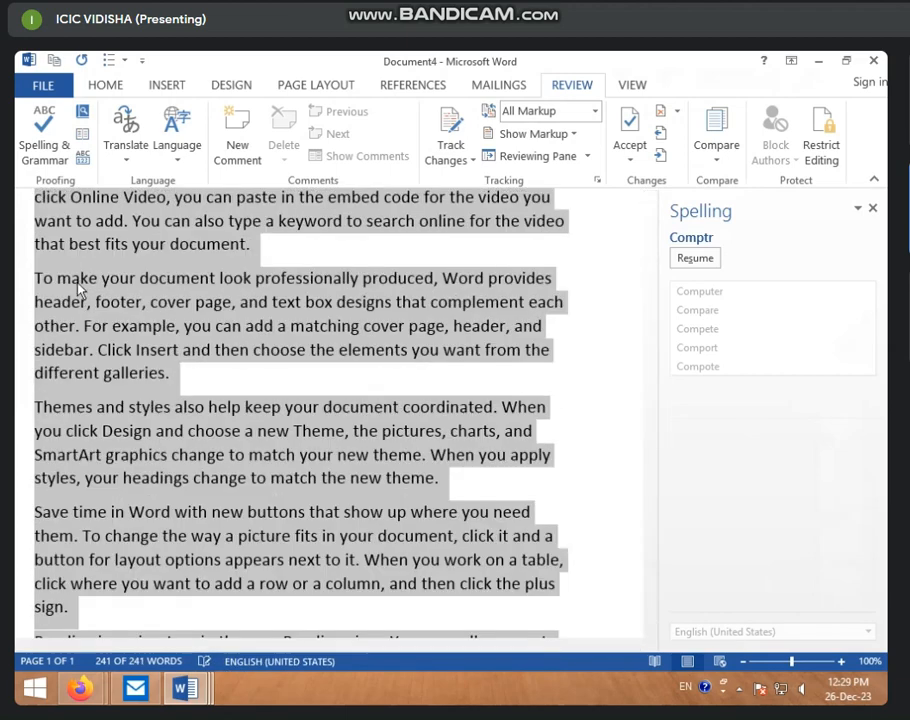
click(872, 208)
click(473, 254)
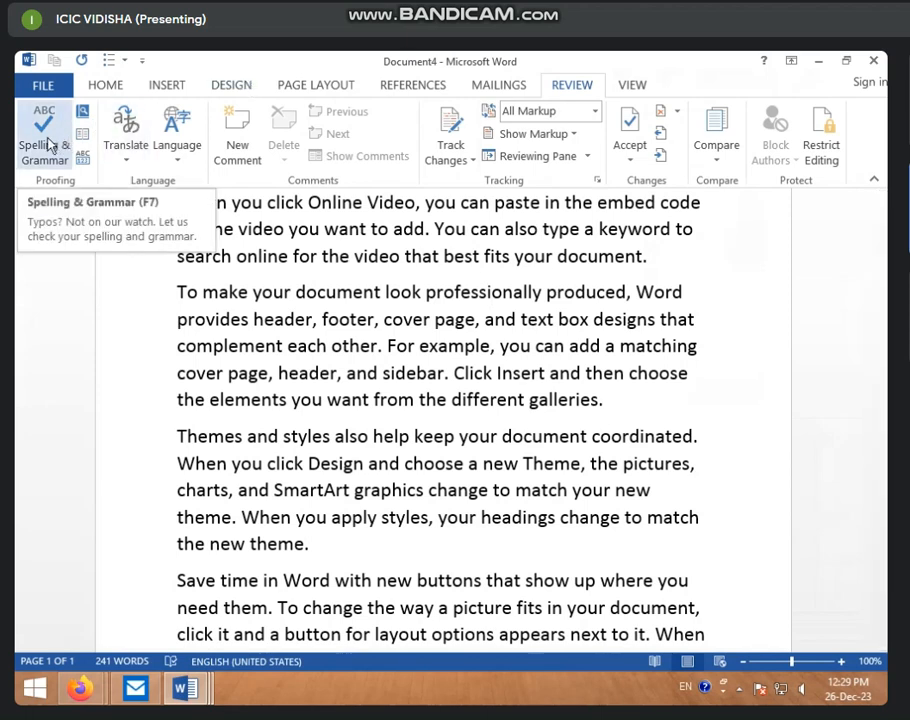
Remove the comma after "cover page" in the paragraph that begins "To make your document look professionally produced".
click(582, 372)
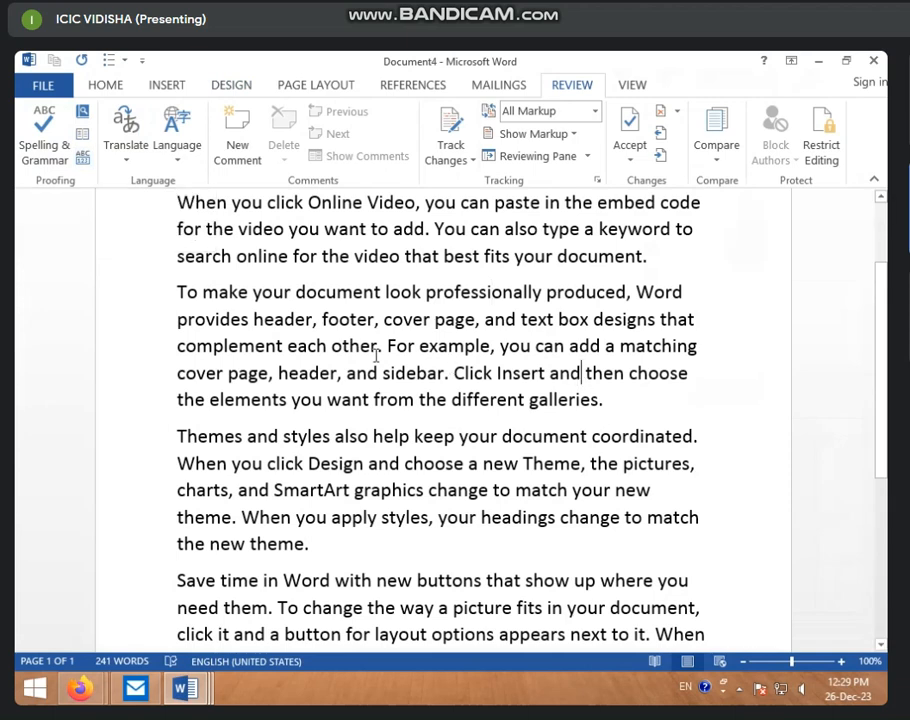
click(273, 372)
key(BackSpace)
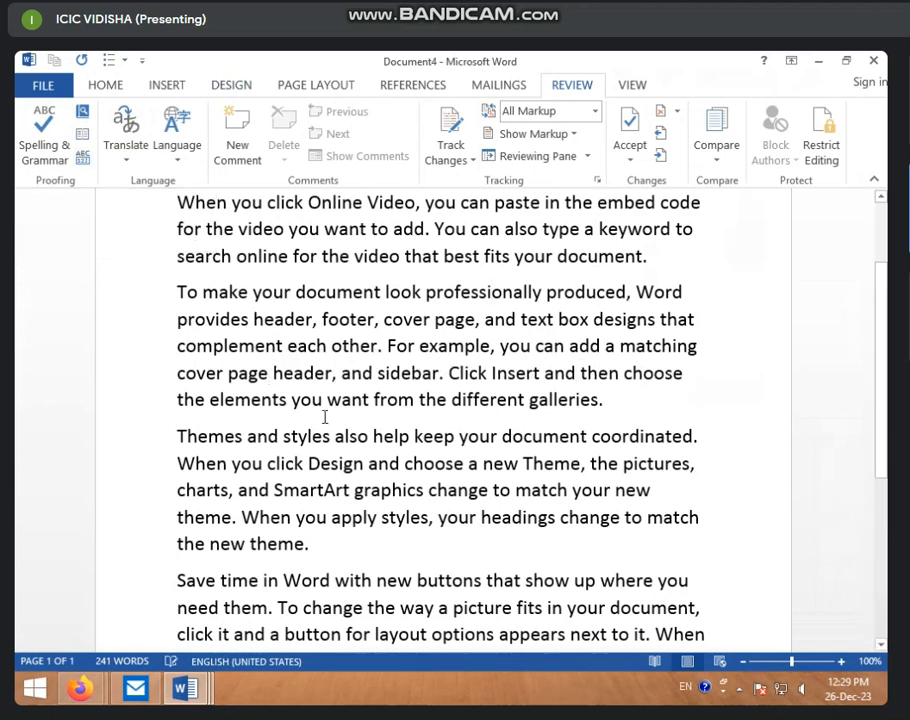